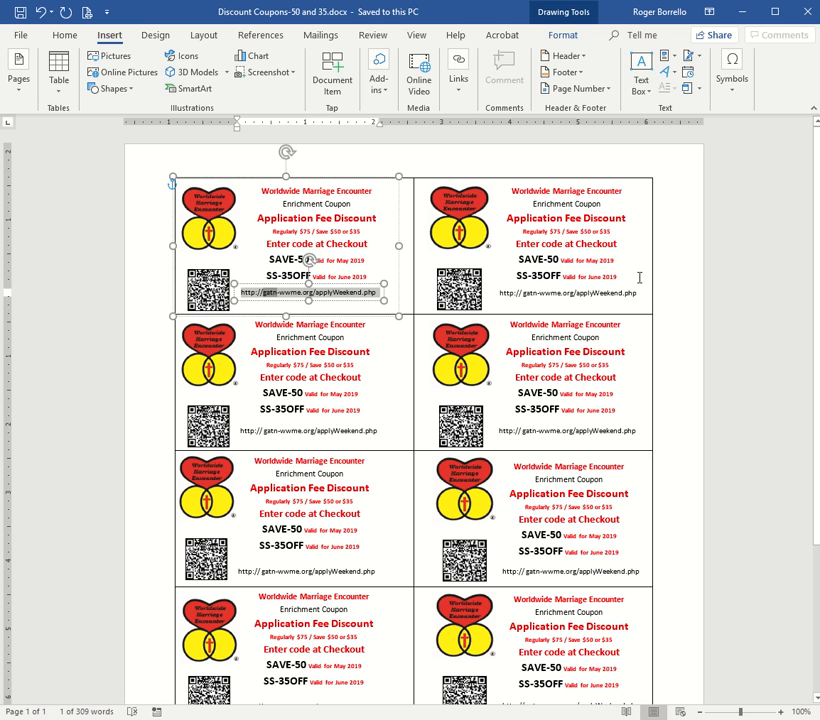
Step: Examine the coupon sheet and the parts of the first coupon: text box, logo, QR code and web address
{"action": "left_click", "coordinate": [689, 316]}
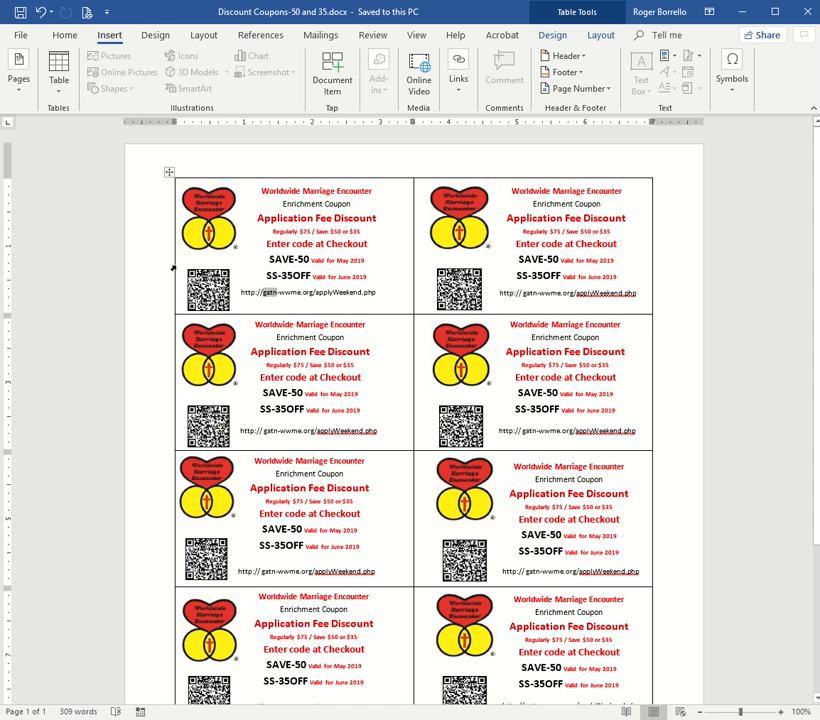
{"action": "scroll", "coordinate": [483, 370], "scroll_direction": "down", "scroll_amount": 3}
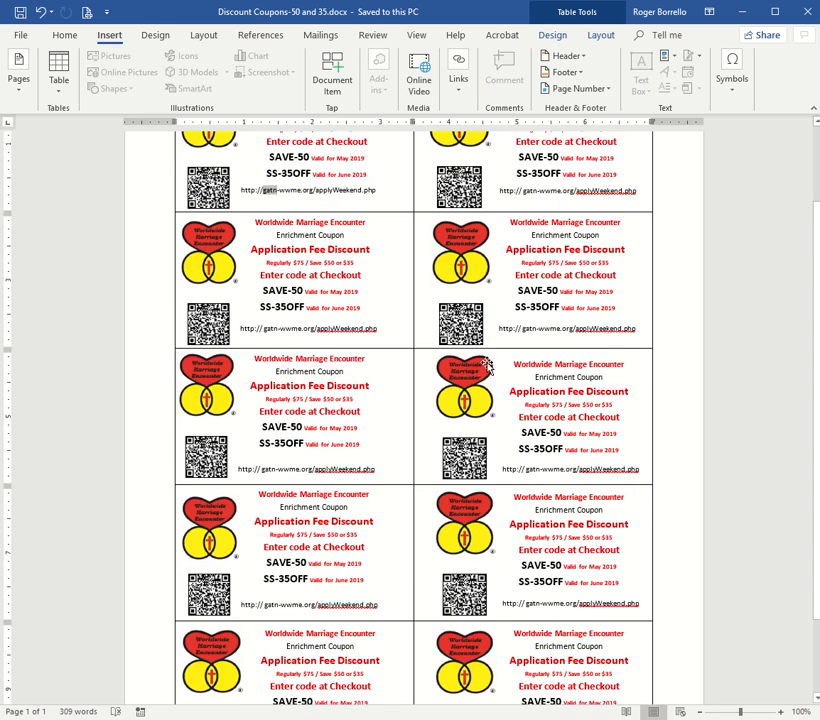
{"action": "scroll", "coordinate": [508, 598], "scroll_direction": "up", "scroll_amount": 3}
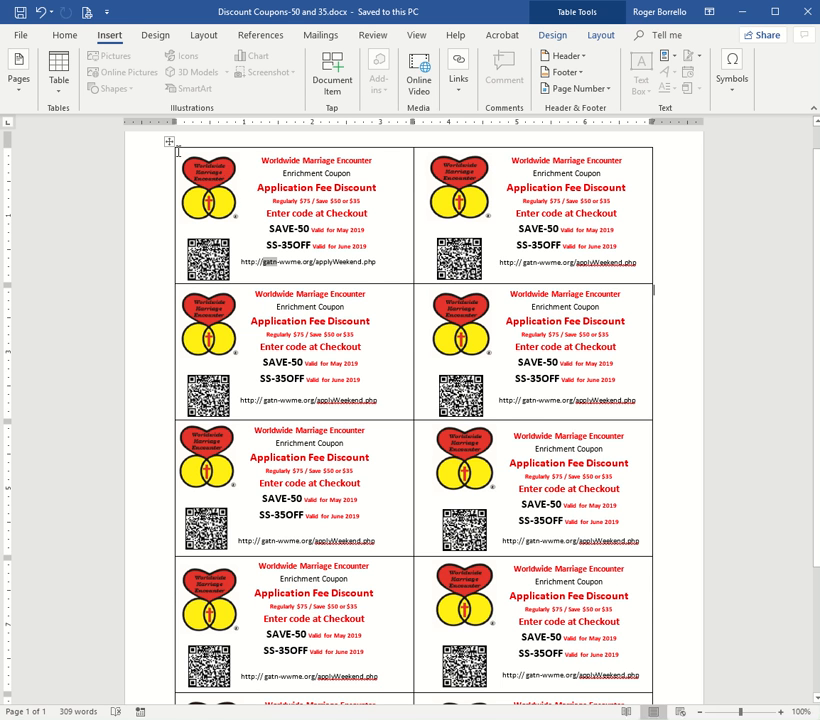
{"action": "left_click", "coordinate": [376, 167]}
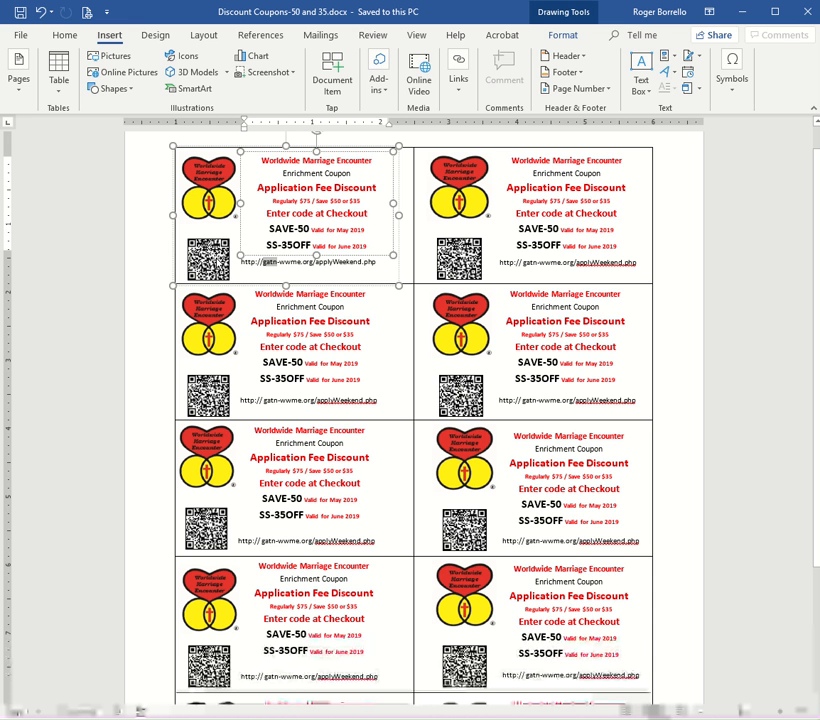
{"action": "left_click", "coordinate": [228, 262]}
{"action": "left_click", "coordinate": [268, 262]}
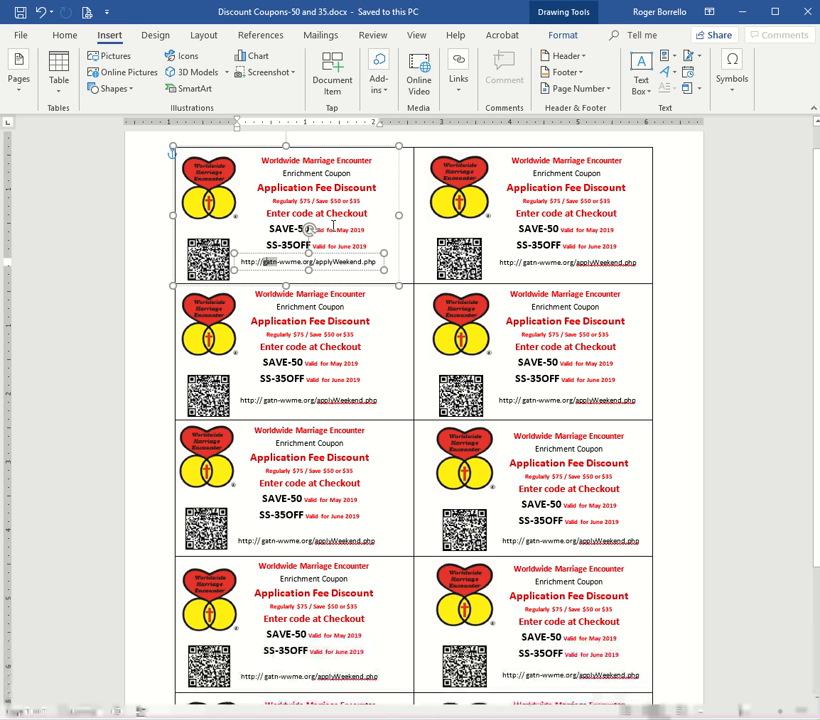
{"action": "left_click", "coordinate": [307, 170]}
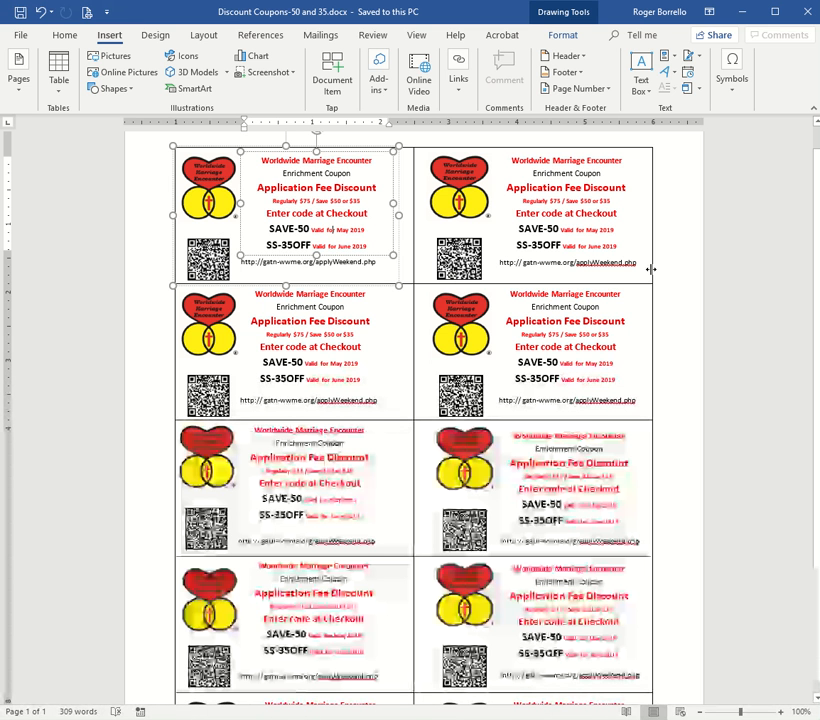
{"action": "left_click", "coordinate": [221, 219]}
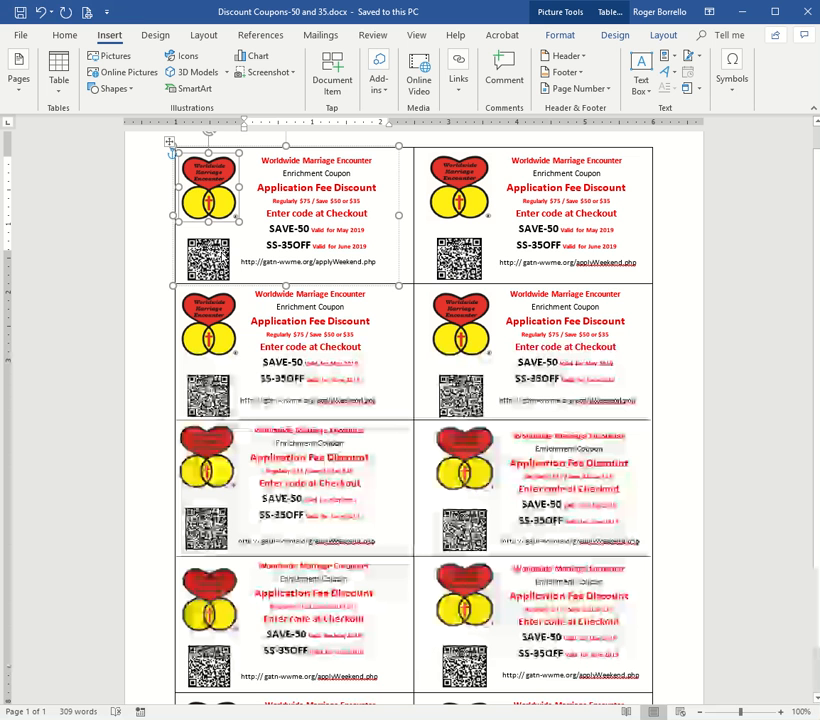
{"action": "left_click", "coordinate": [269, 158]}
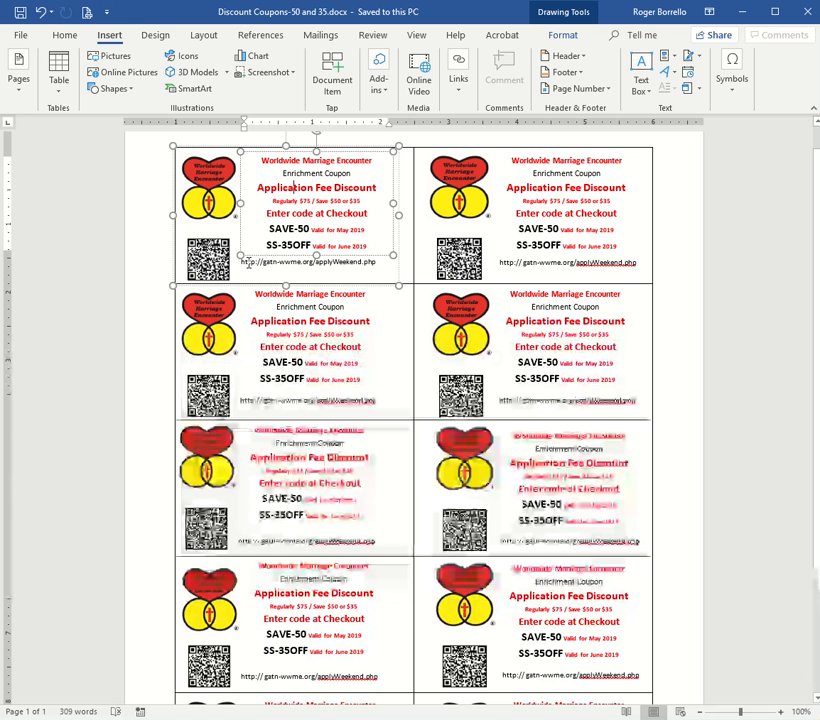
{"action": "left_click", "coordinate": [222, 258]}
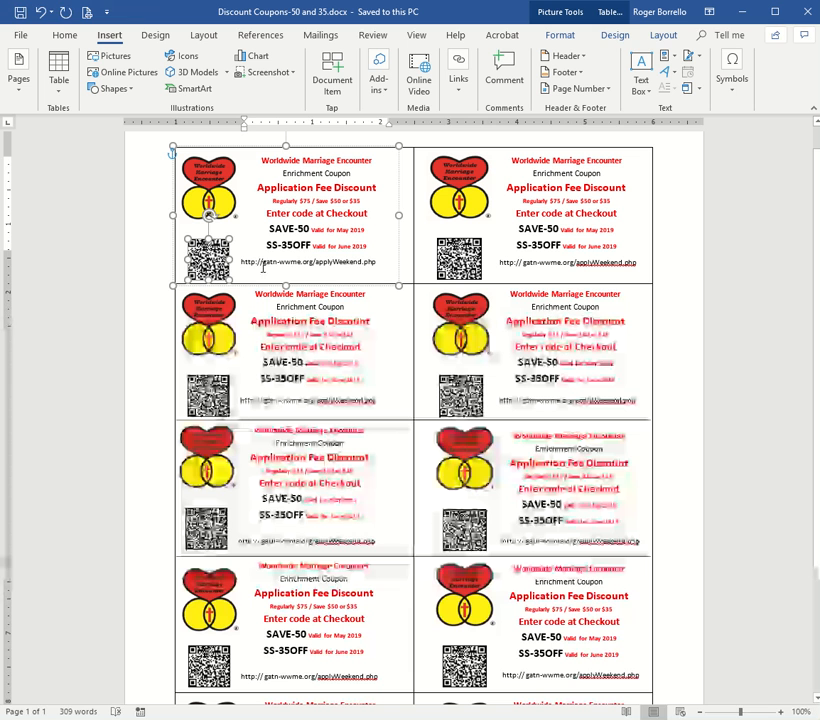
{"action": "left_click", "coordinate": [263, 266]}
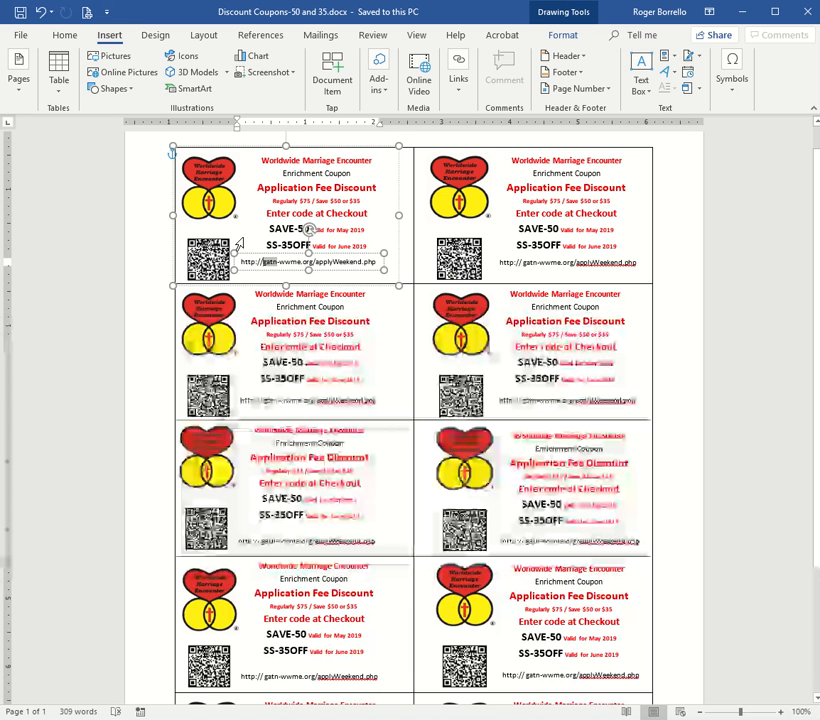
{"action": "left_click", "coordinate": [305, 214]}
{"action": "left_click", "coordinate": [268, 160]}
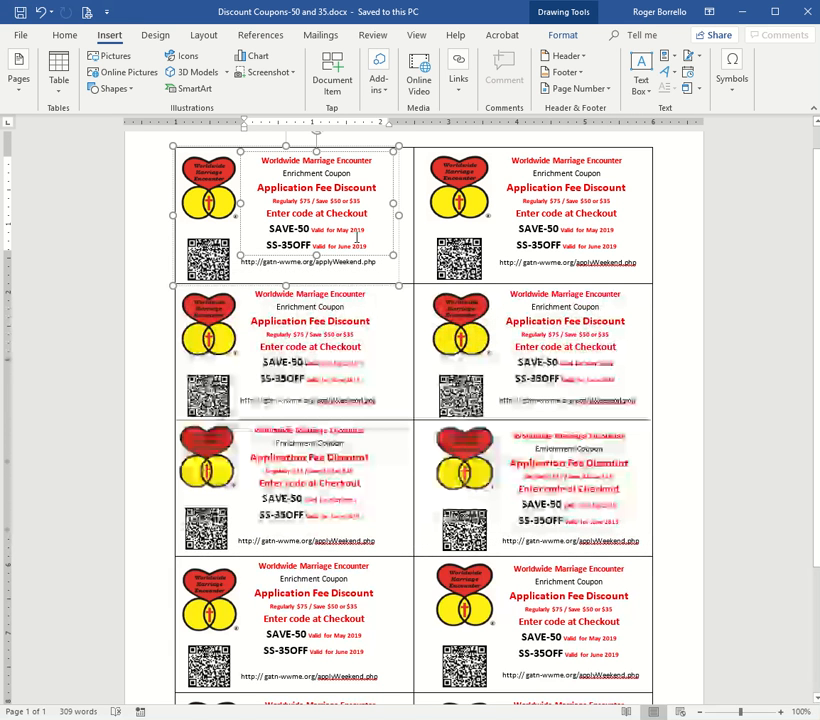
Step: Examine the validity dates beside the two discount codes in the first coupon
{"action": "left_click_drag", "start_coordinate": [366, 243], "coordinate": [327, 230]}
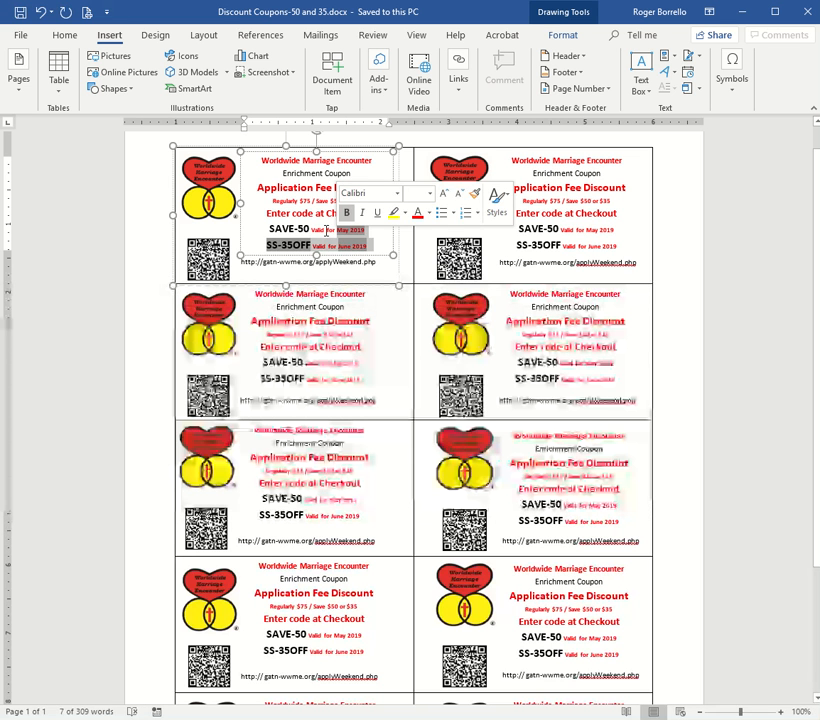
{"action": "left_click", "coordinate": [279, 232]}
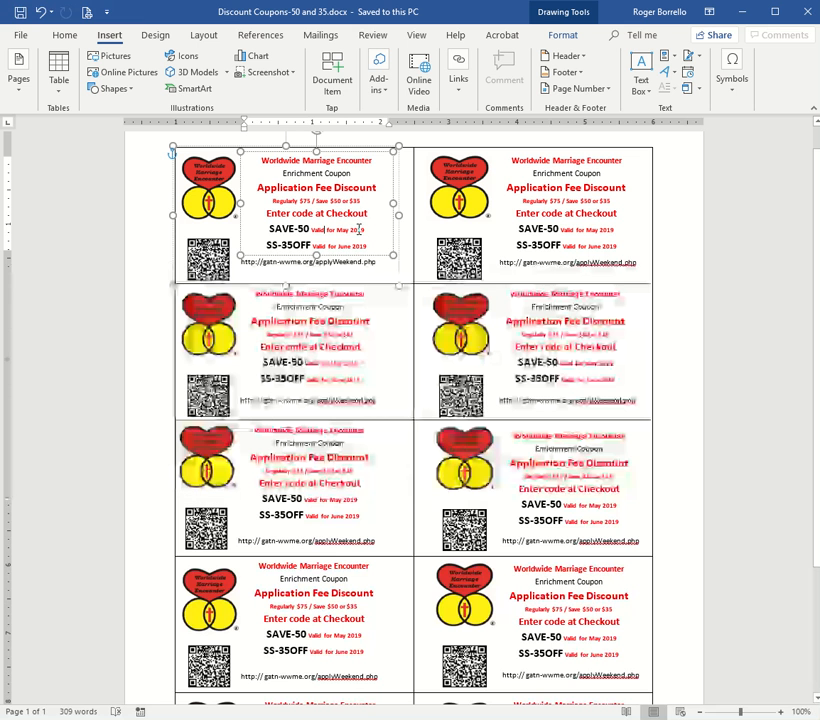
{"action": "double_click", "coordinate": [355, 228]}
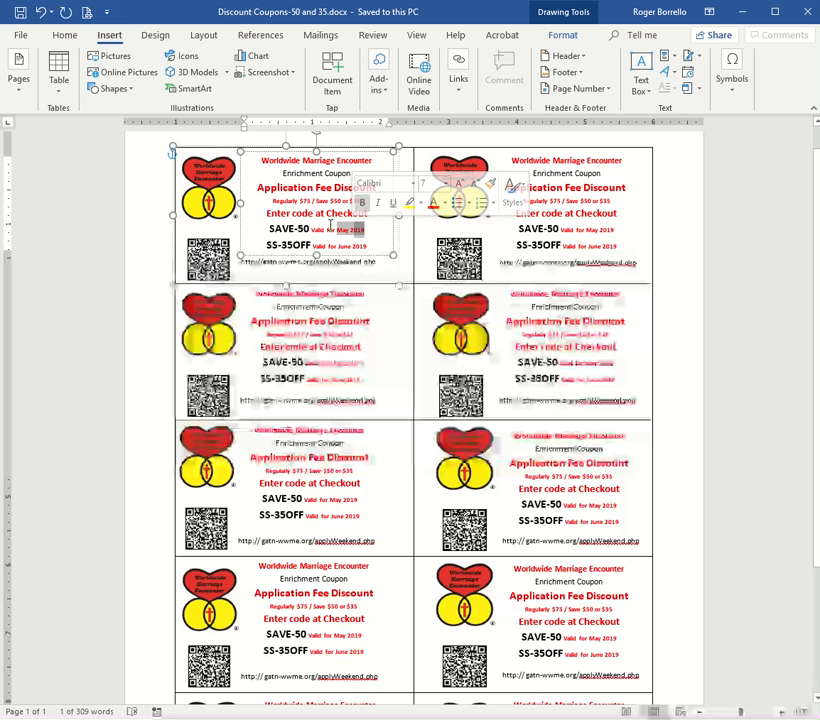
{"action": "left_click_drag", "start_coordinate": [362, 245], "coordinate": [345, 246]}
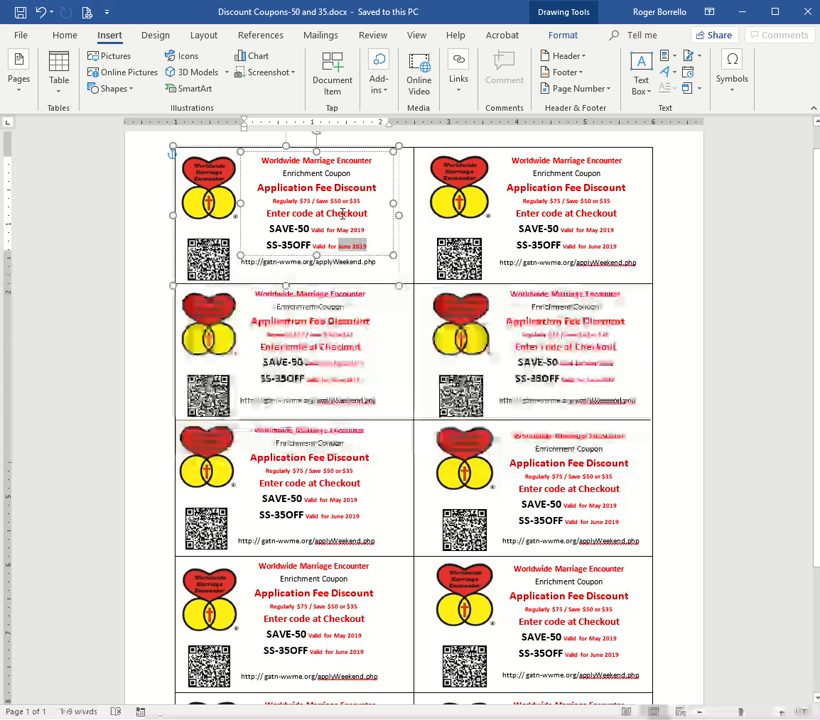
{"action": "left_click_drag", "start_coordinate": [366, 230], "coordinate": [329, 229]}
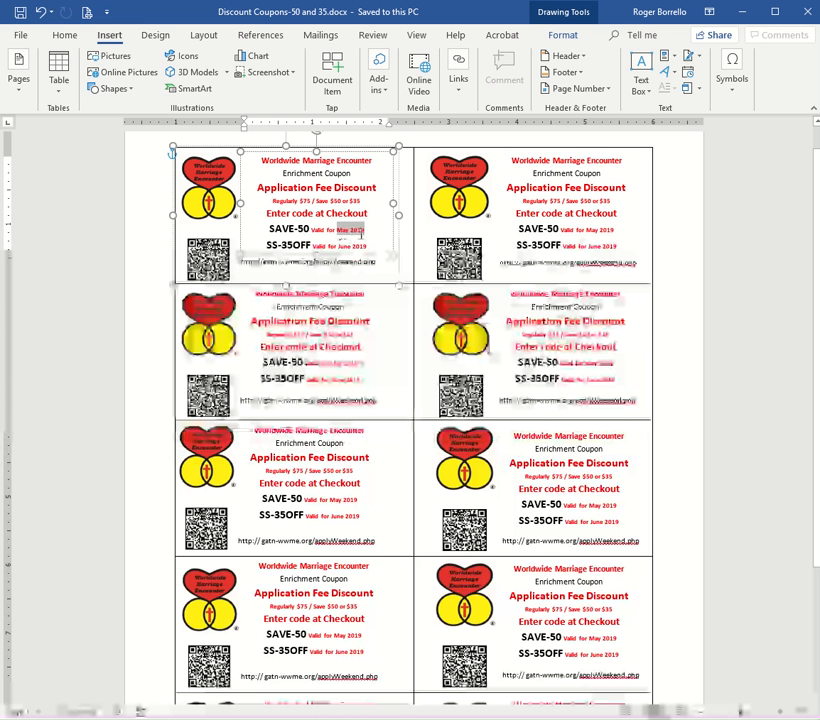
{"action": "left_click_drag", "start_coordinate": [367, 246], "coordinate": [340, 246]}
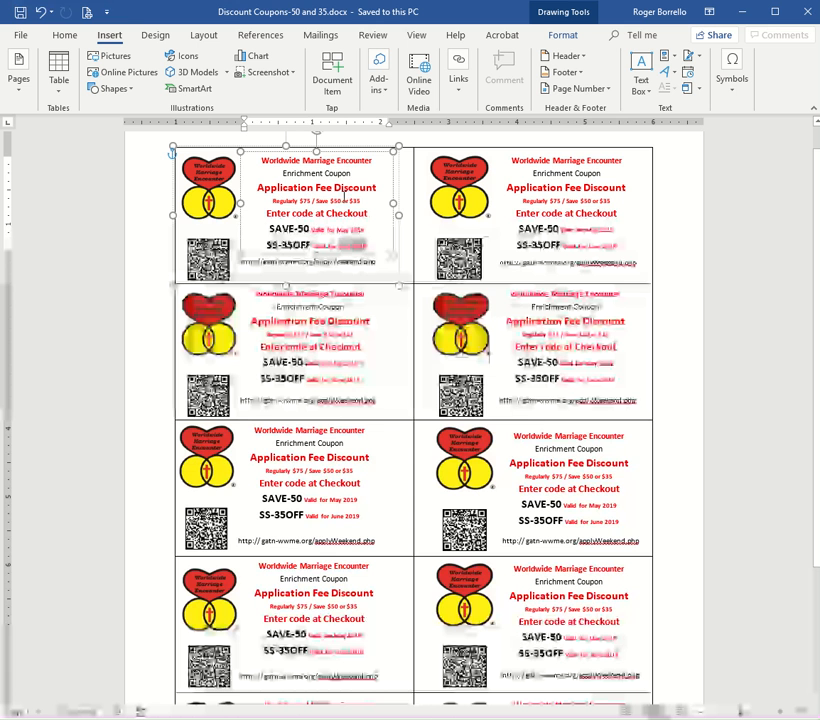
Step: Examine the first coupon's event line, both discount codes and web address, and look over the rest of the coupon sheet
{"action": "triple_click", "coordinate": [322, 176]}
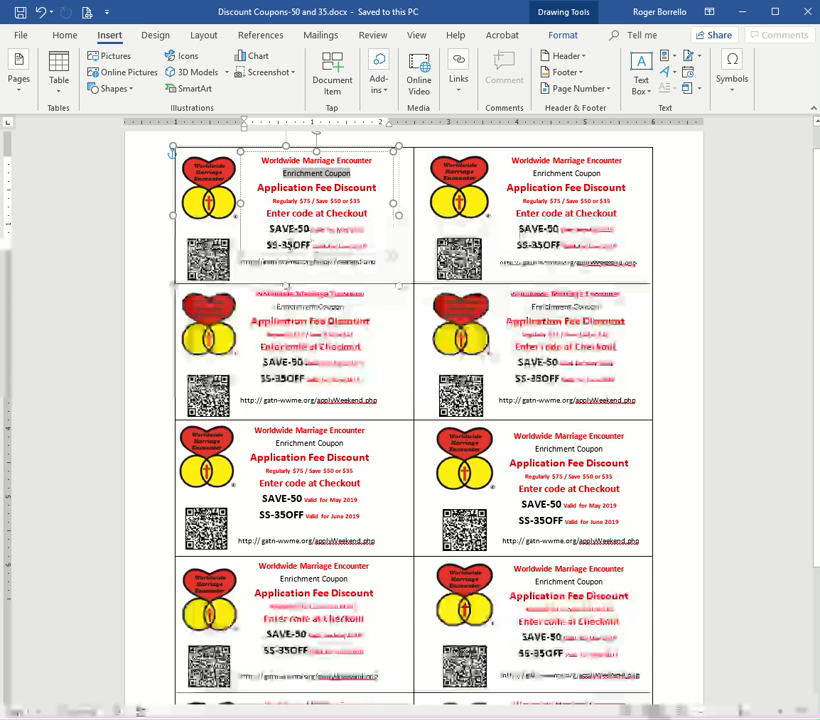
{"action": "left_click", "coordinate": [300, 229]}
{"action": "double_click", "coordinate": [300, 229]}
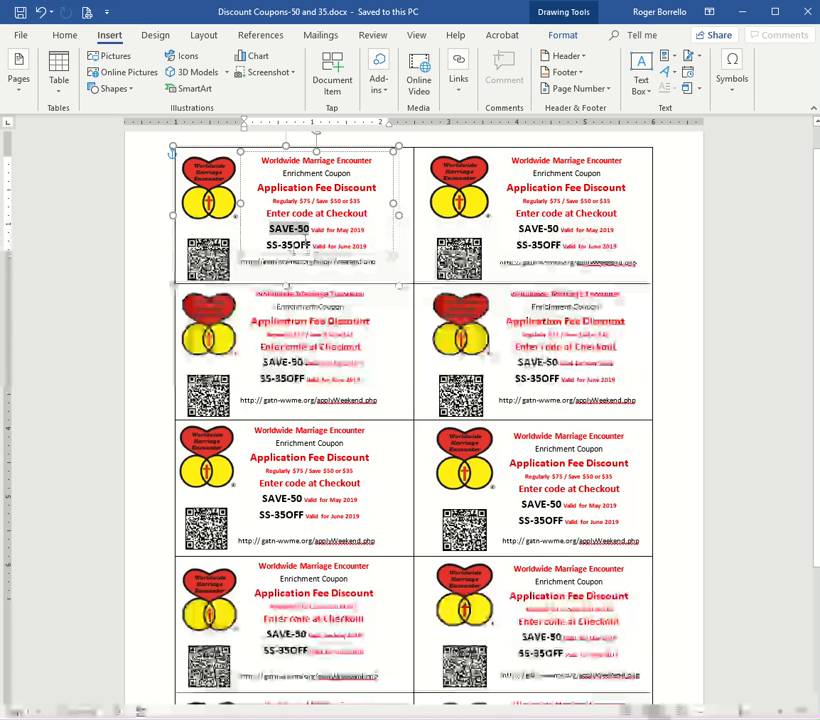
{"action": "left_click_drag", "start_coordinate": [309, 246], "coordinate": [269, 248]}
{"action": "left_click", "coordinate": [312, 256]}
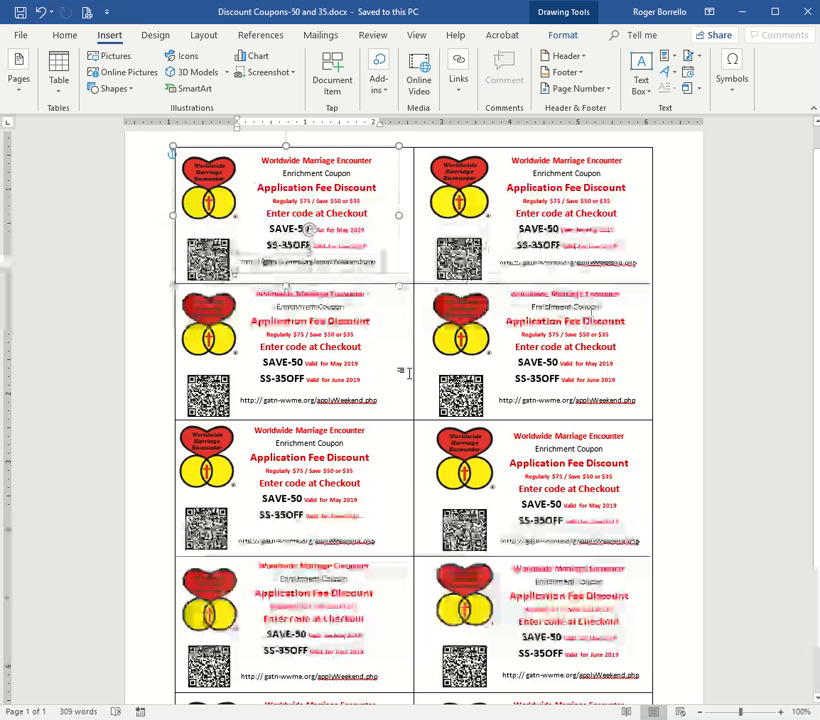
{"action": "scroll", "coordinate": [497, 408], "scroll_direction": "down", "scroll_amount": 5}
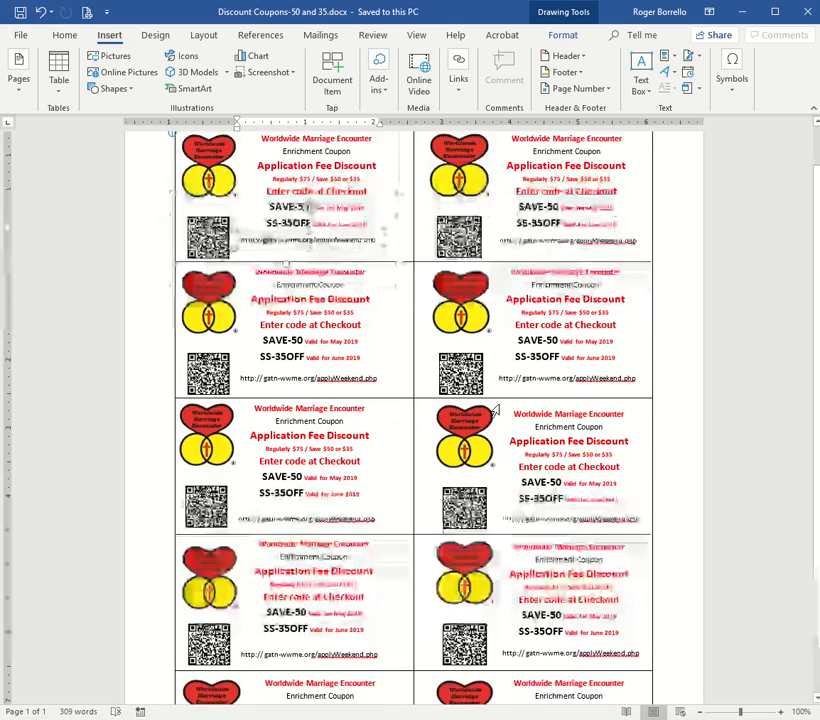
{"action": "scroll", "coordinate": [493, 410], "scroll_direction": "up", "scroll_amount": 5}
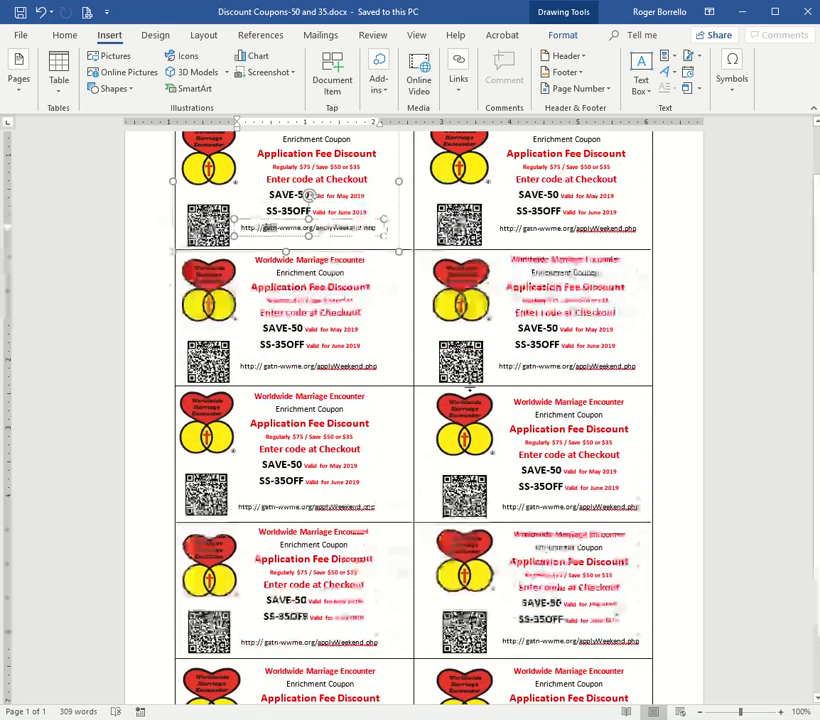
{"action": "scroll", "coordinate": [486, 418], "scroll_direction": "up", "scroll_amount": 2}
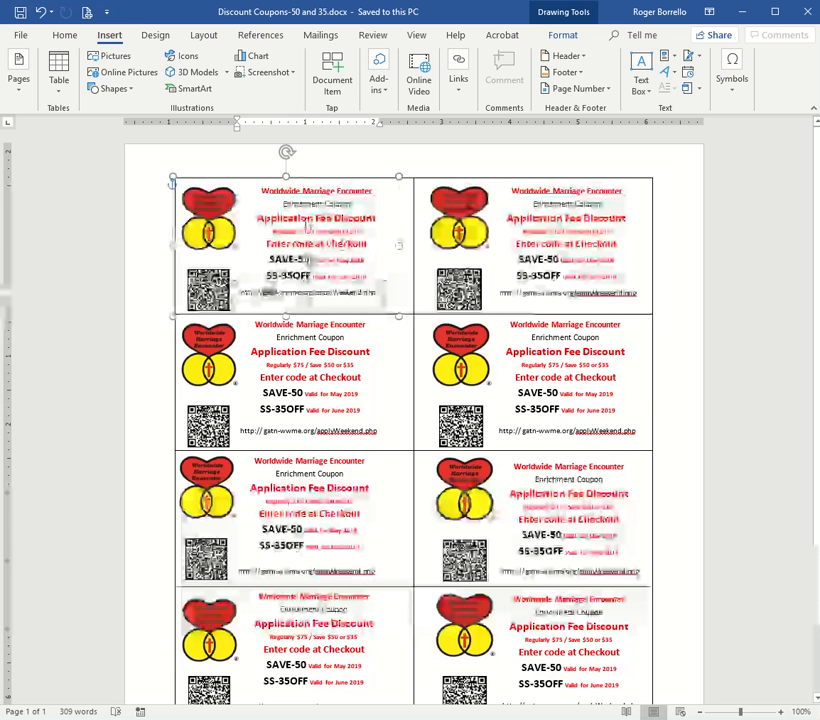
{"action": "left_click", "coordinate": [237, 176]}
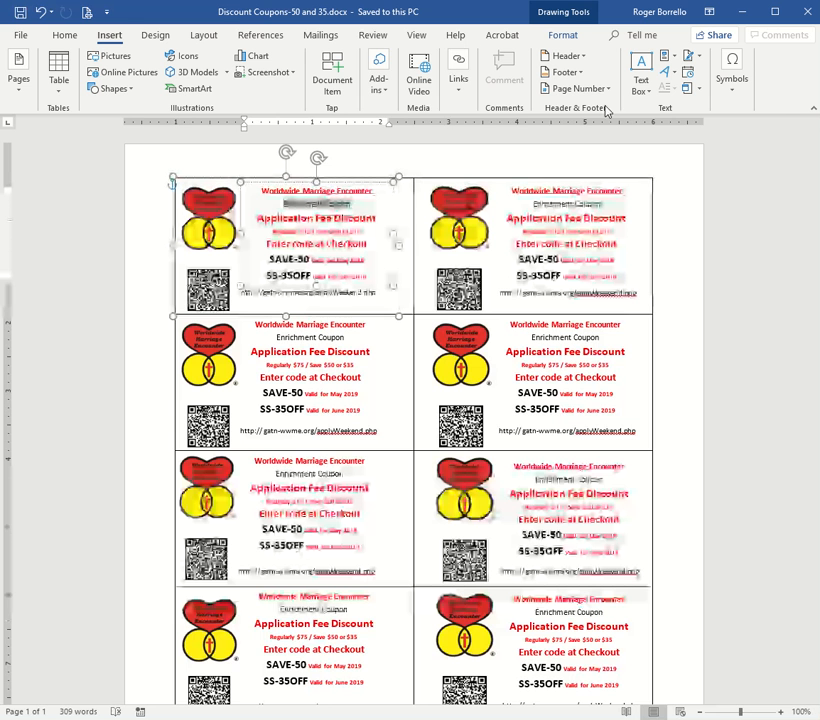
Step: Open the document's advanced properties and move the dialog clear of the property summary
{"action": "left_click", "coordinate": [20, 35]}
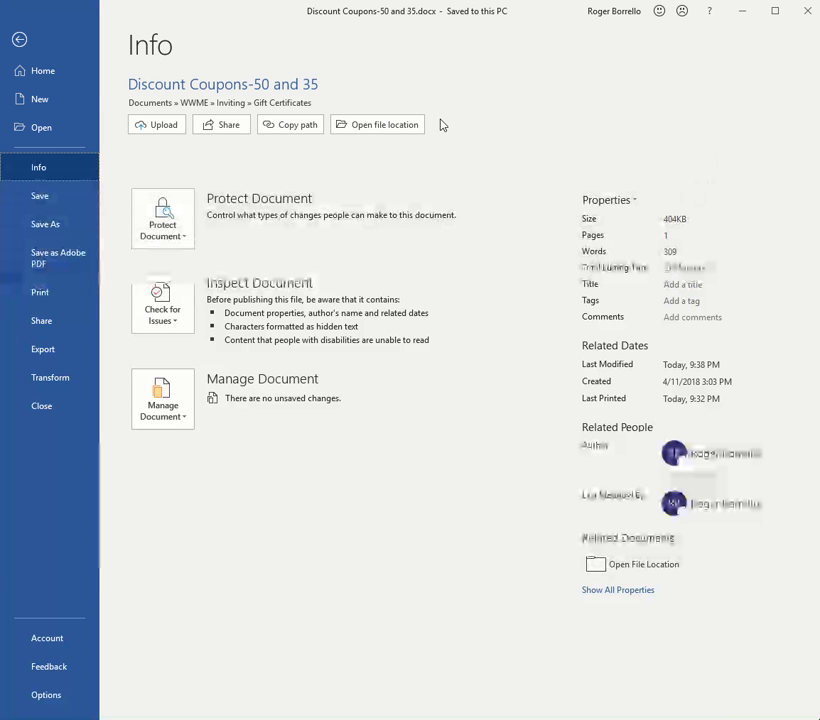
{"action": "left_click", "coordinate": [612, 201]}
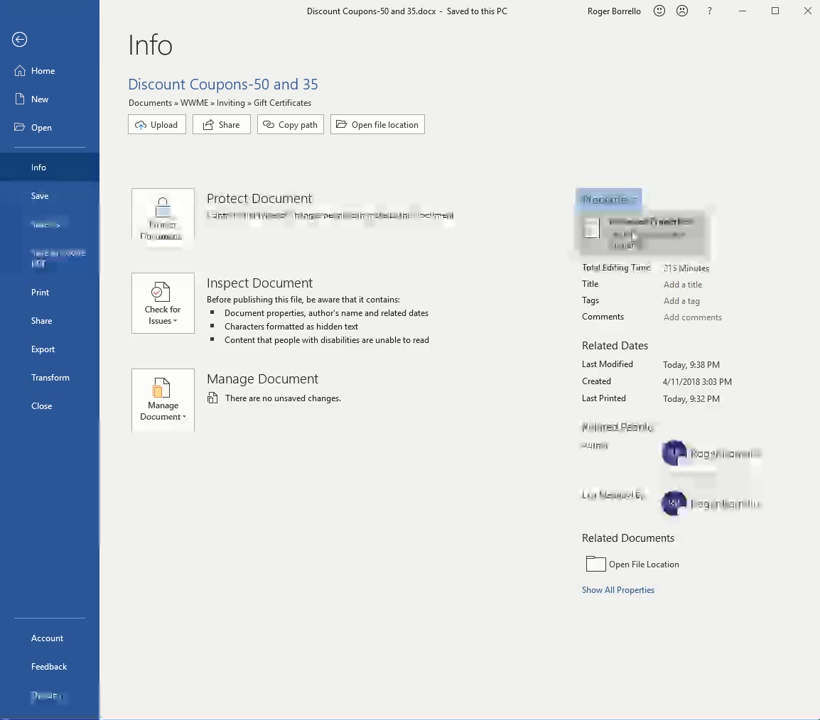
{"action": "left_click", "coordinate": [609, 238]}
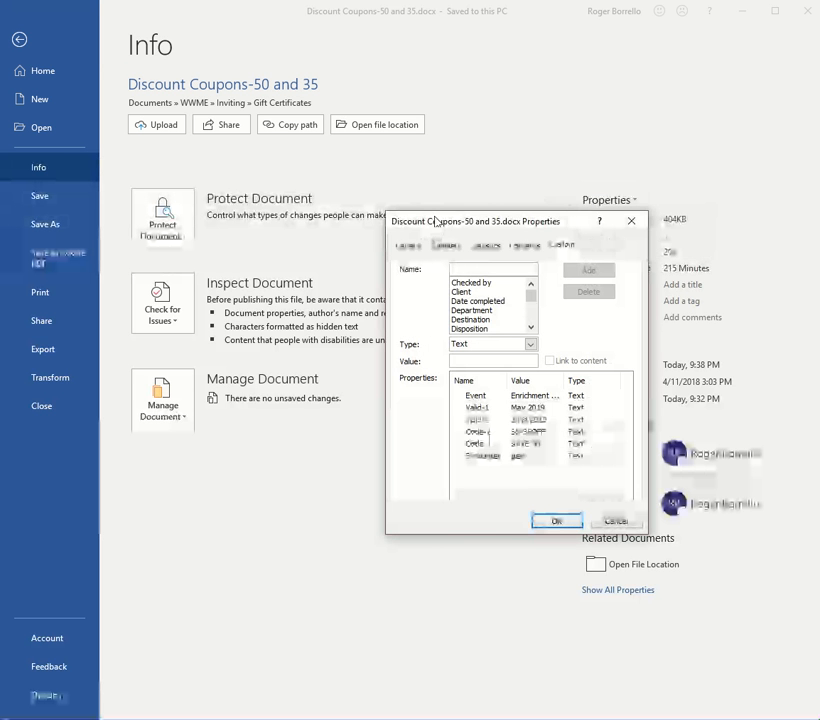
{"action": "left_click_drag", "start_coordinate": [434, 218], "coordinate": [357, 145]}
Step: Review the document's general, summary and statistics properties
{"action": "left_click", "coordinate": [328, 171]}
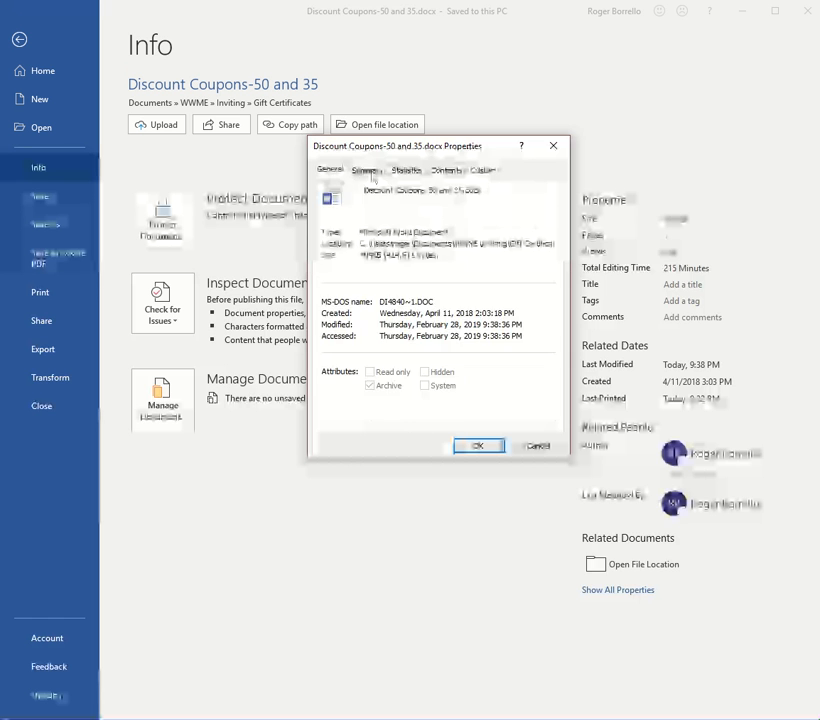
{"action": "left_click", "coordinate": [365, 171]}
{"action": "left_click", "coordinate": [405, 171]}
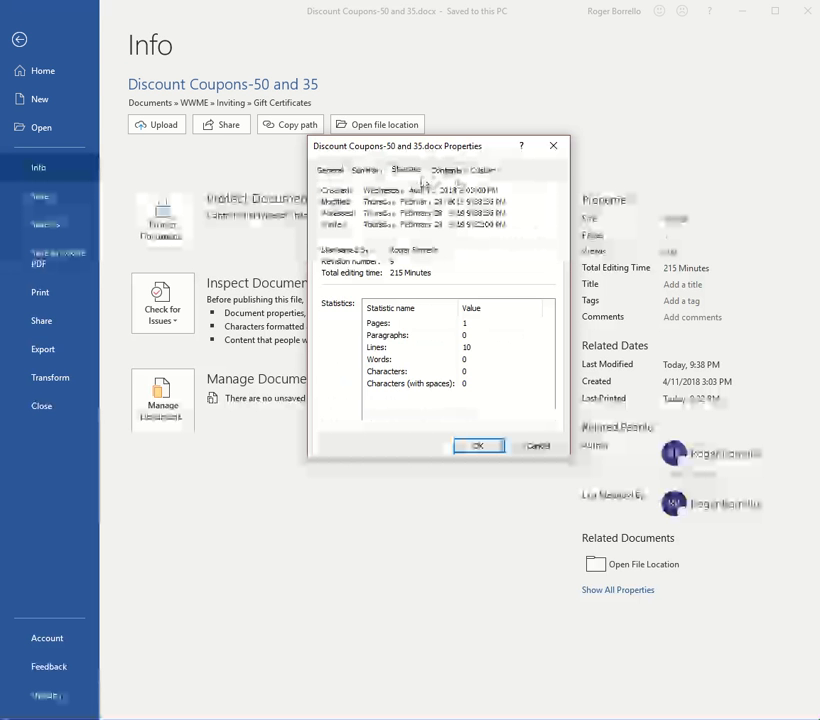
{"action": "left_click", "coordinate": [368, 171]}
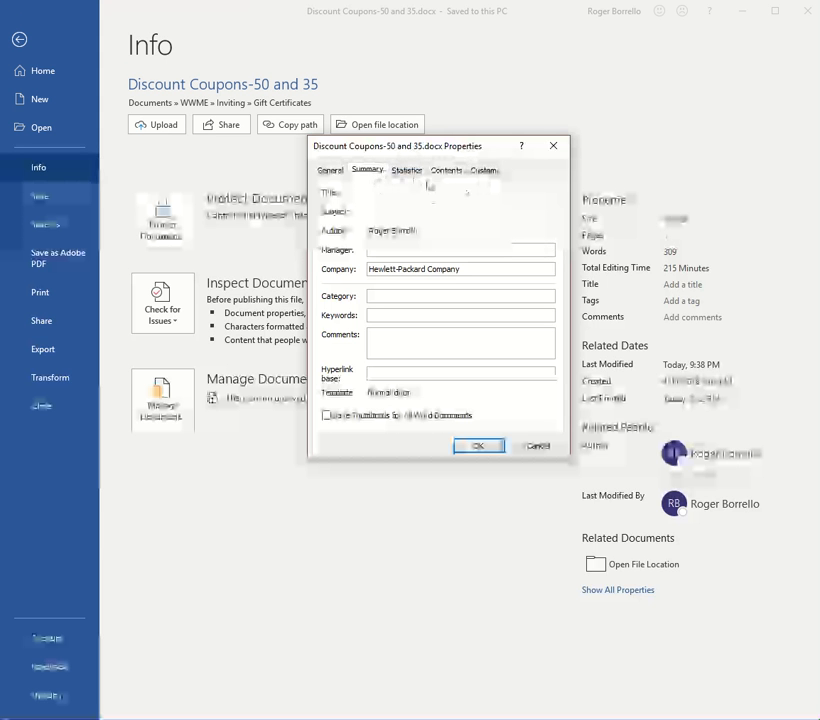
Step: Open the document's custom properties, widen the Value column, and examine the Event and Valid-1 entries
{"action": "left_click", "coordinate": [484, 172]}
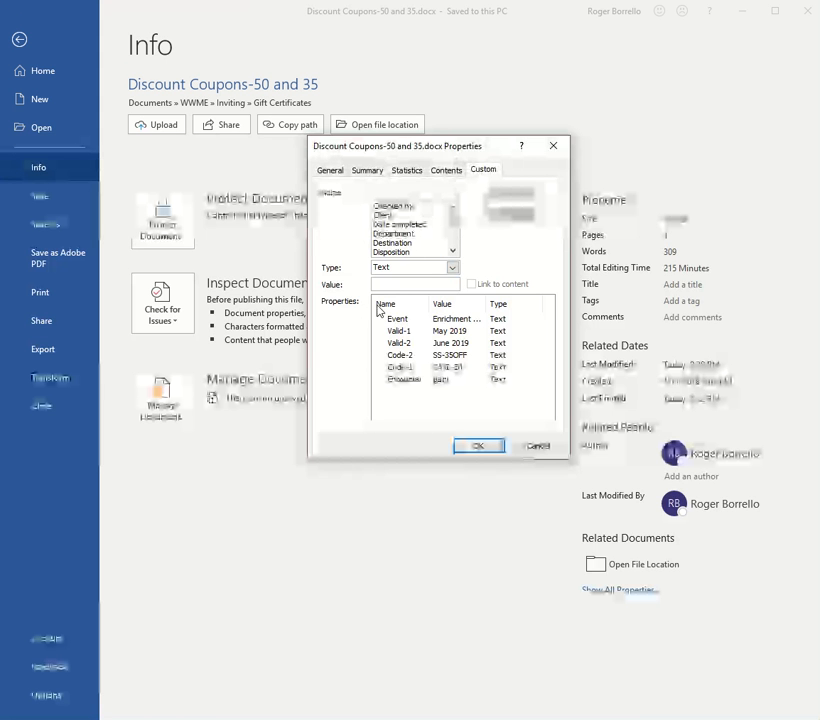
{"action": "left_click", "coordinate": [398, 320]}
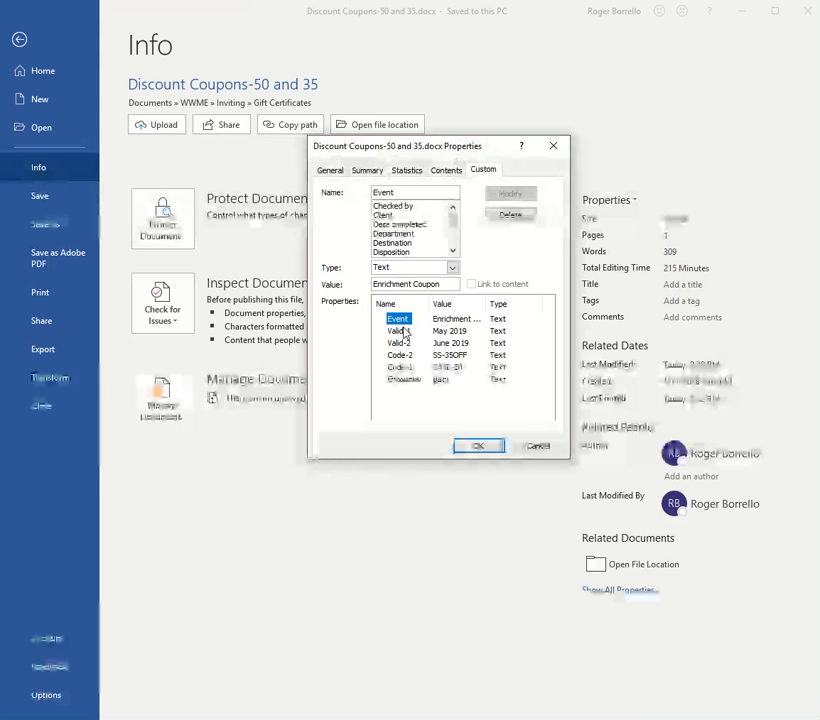
{"action": "left_click_drag", "start_coordinate": [488, 304], "coordinate": [507, 304]}
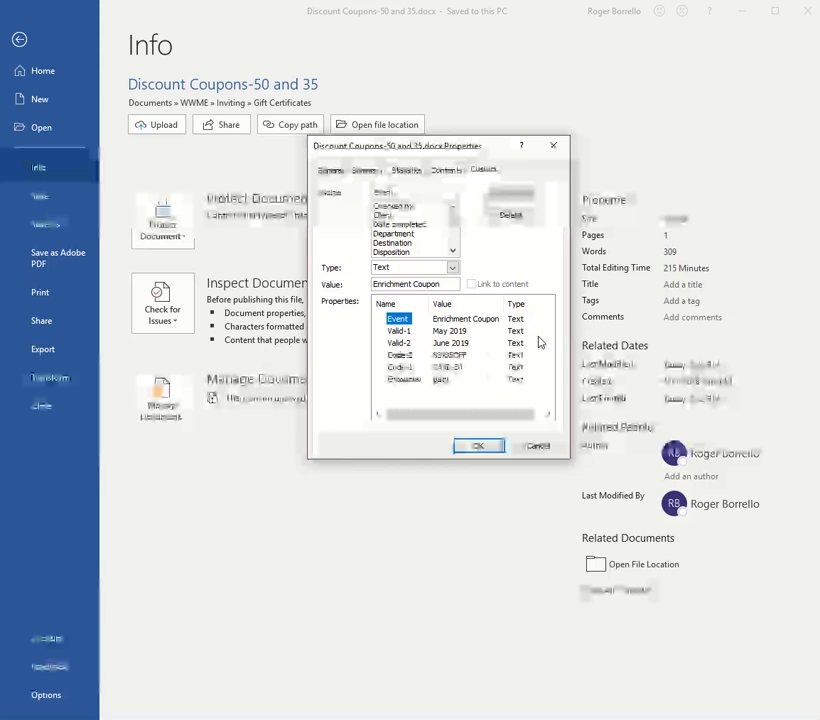
{"action": "left_click", "coordinate": [402, 331]}
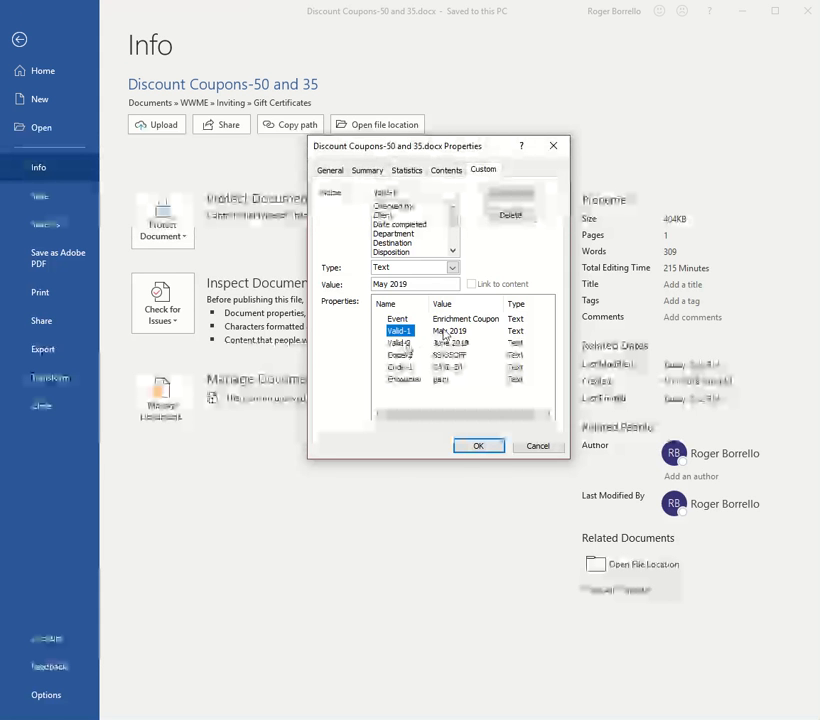
{"action": "left_click", "coordinate": [442, 334]}
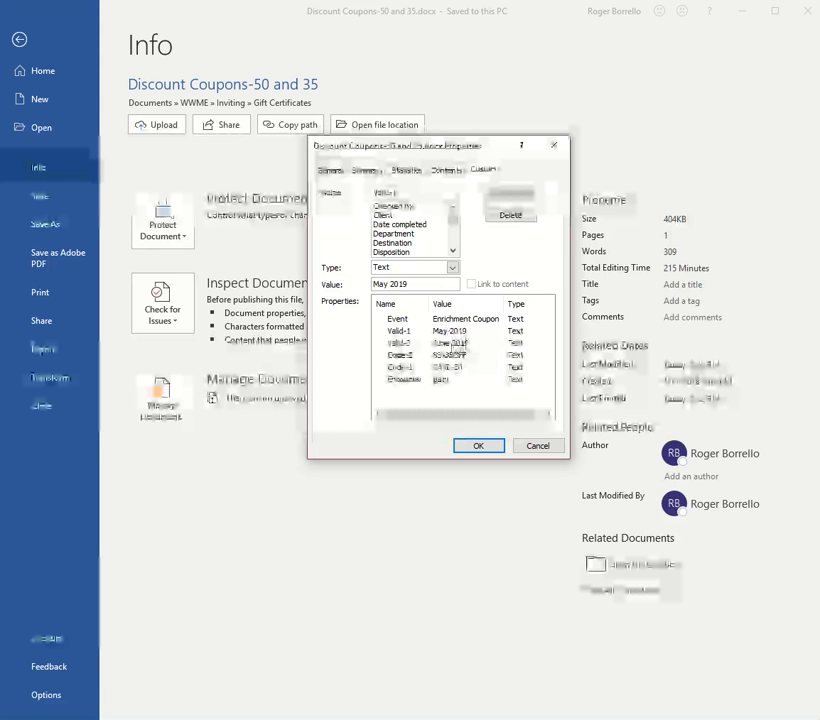
Step: Examine the remaining custom properties for the second validity date, both discount codes and the Encounter entry
{"action": "key", "text": "Down"}
{"action": "key", "text": "Down"}
{"action": "key", "text": "Down"}
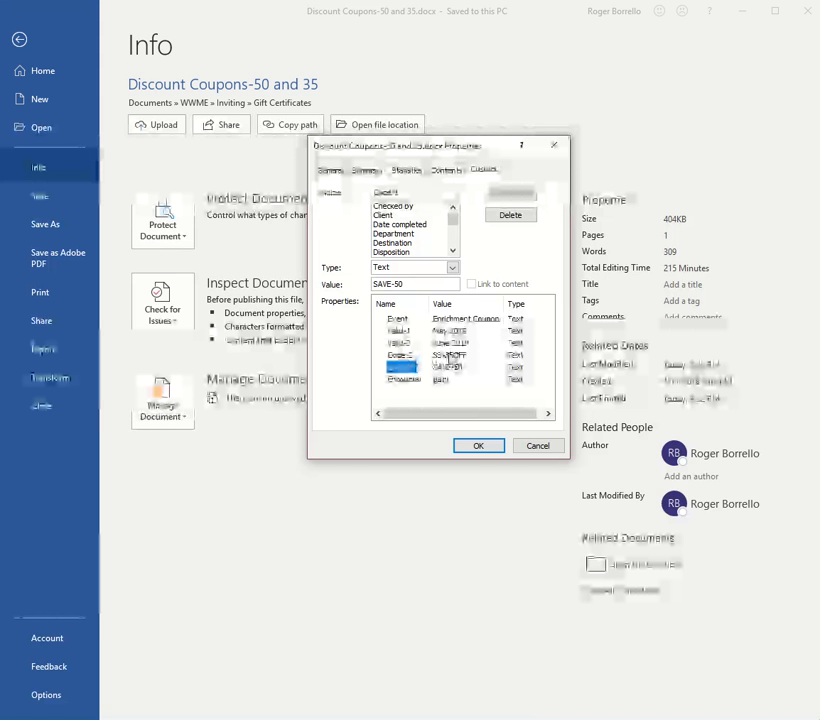
{"action": "left_click", "coordinate": [413, 380]}
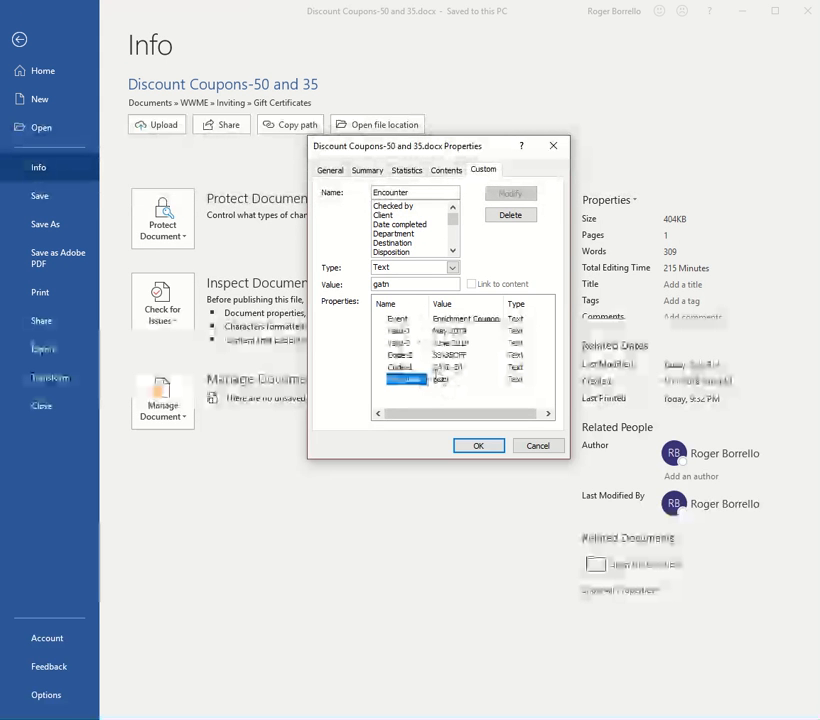
{"action": "left_click", "coordinate": [402, 355]}
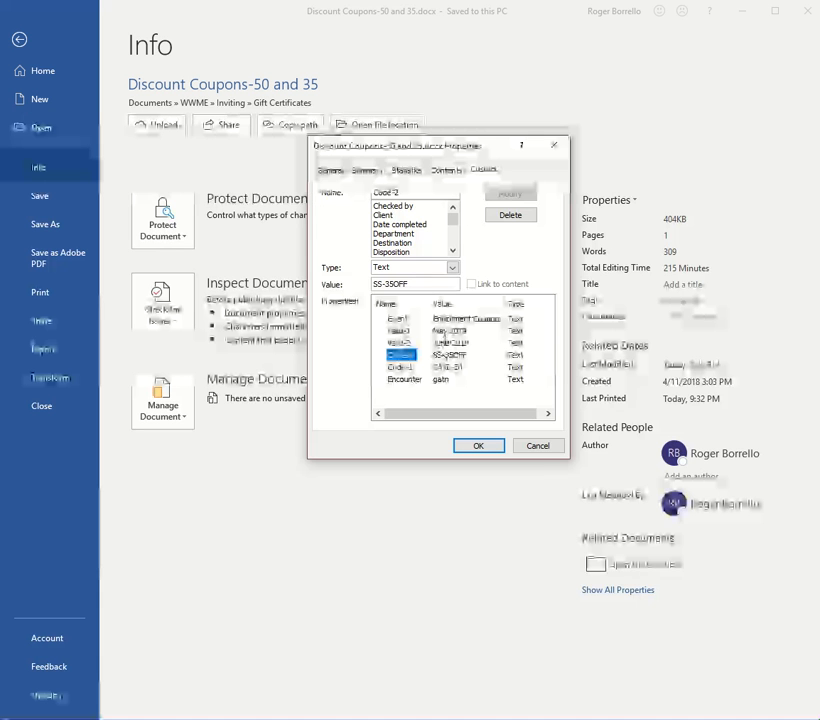
{"action": "left_click", "coordinate": [443, 361]}
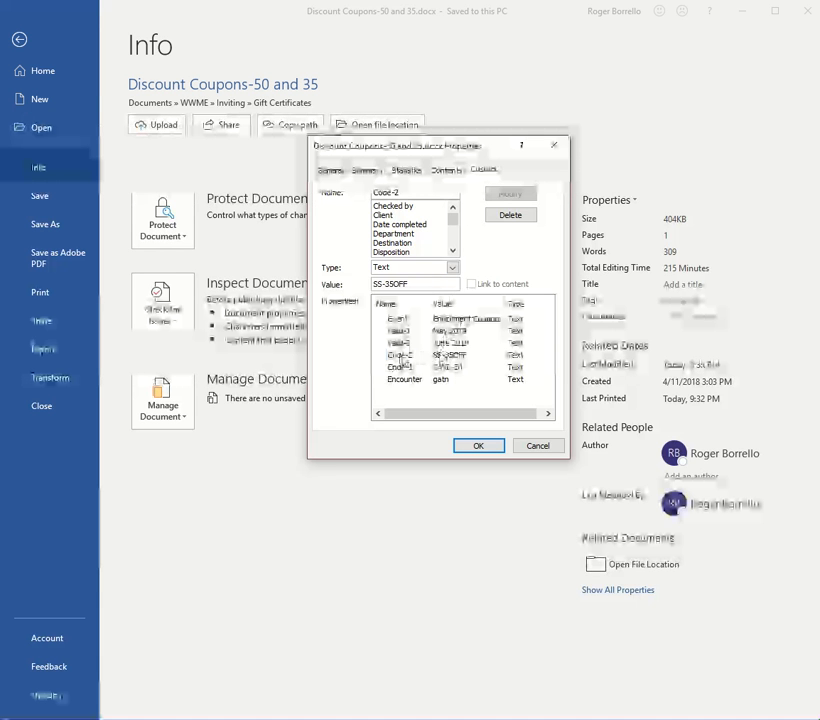
{"action": "left_click", "coordinate": [443, 357]}
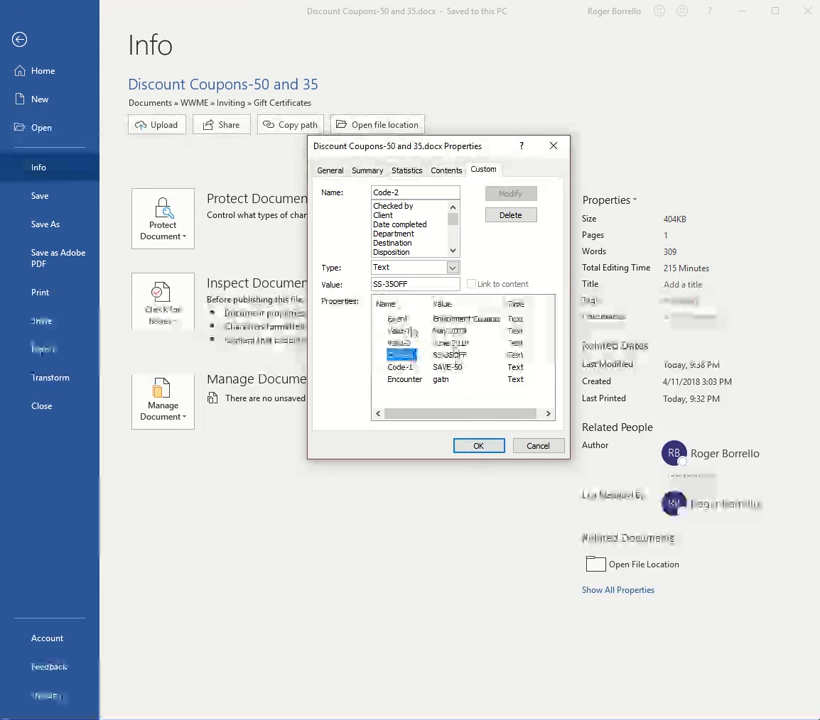
Step: Change the Event custom property's value to "Super Sunday" and apply the document properties
{"action": "left_click", "coordinate": [405, 318]}
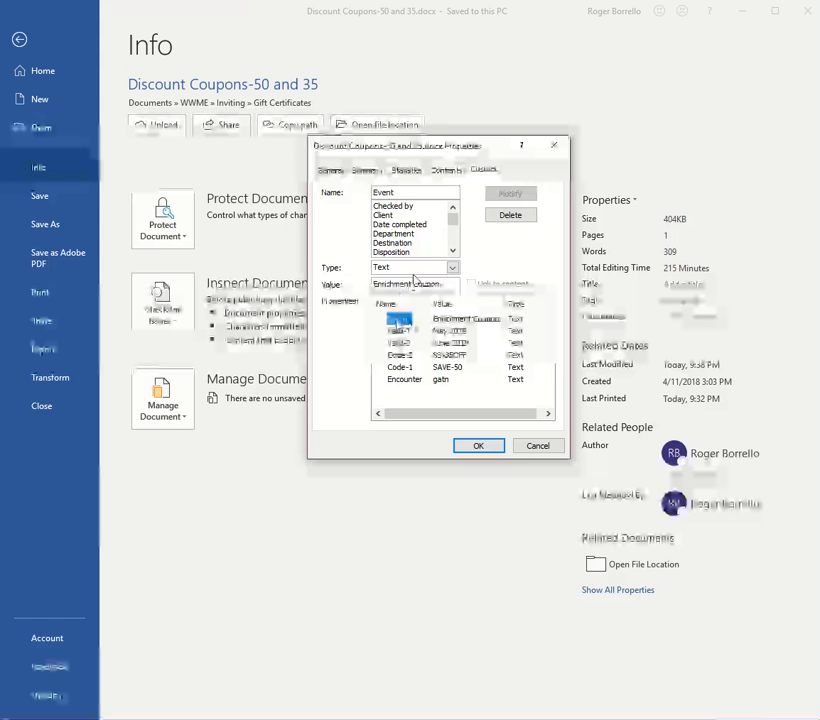
{"action": "left_click_drag", "start_coordinate": [446, 285], "coordinate": [339, 287]}
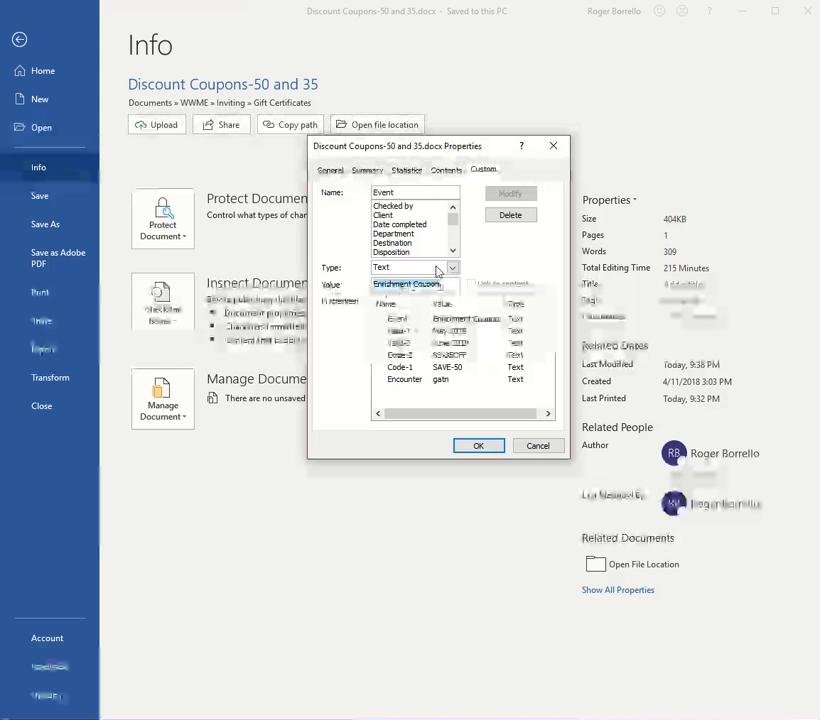
{"action": "type", "text": "Su"}
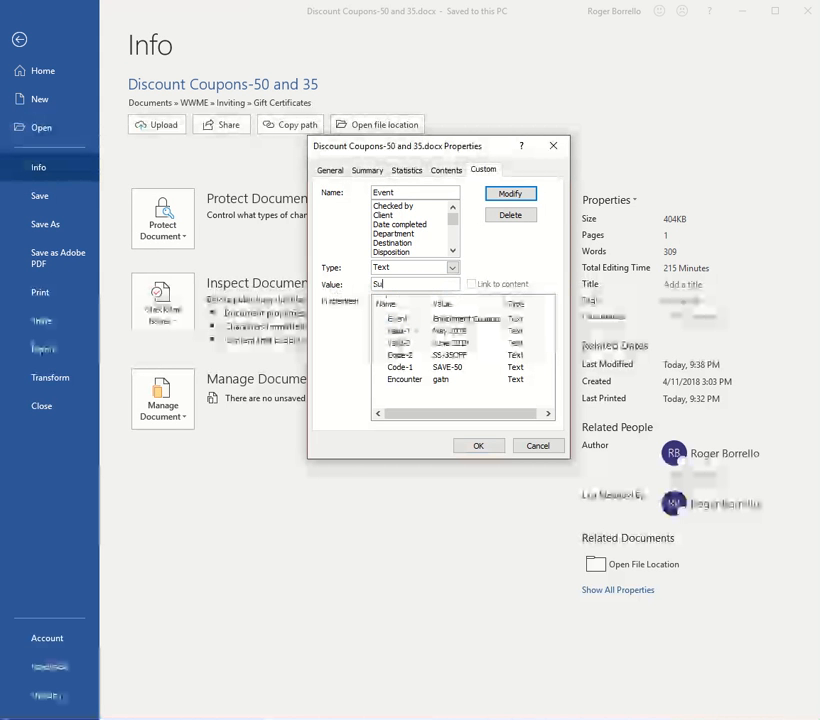
{"action": "type", "text": "per Sunday"}
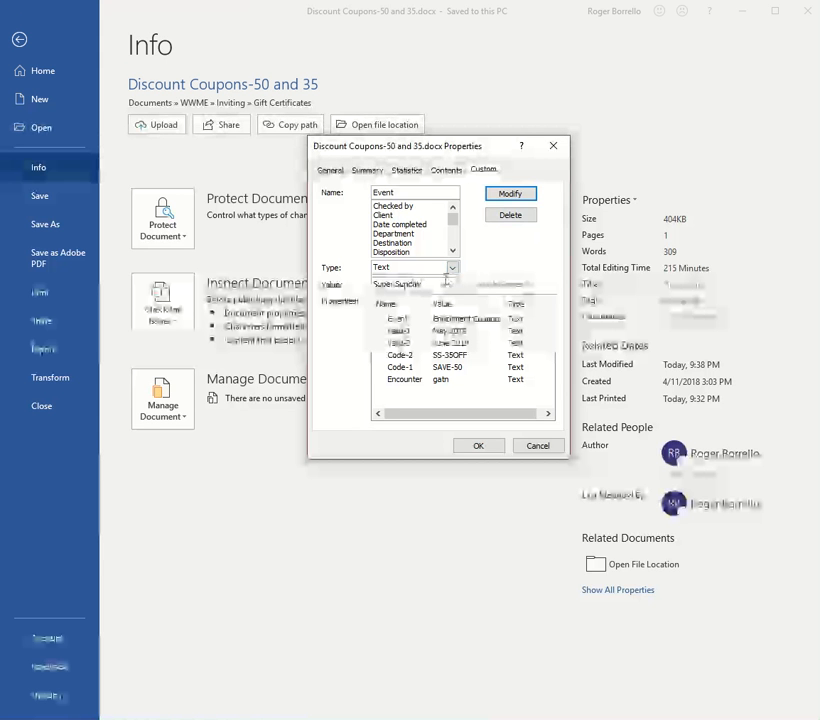
{"action": "left_click", "coordinate": [511, 192]}
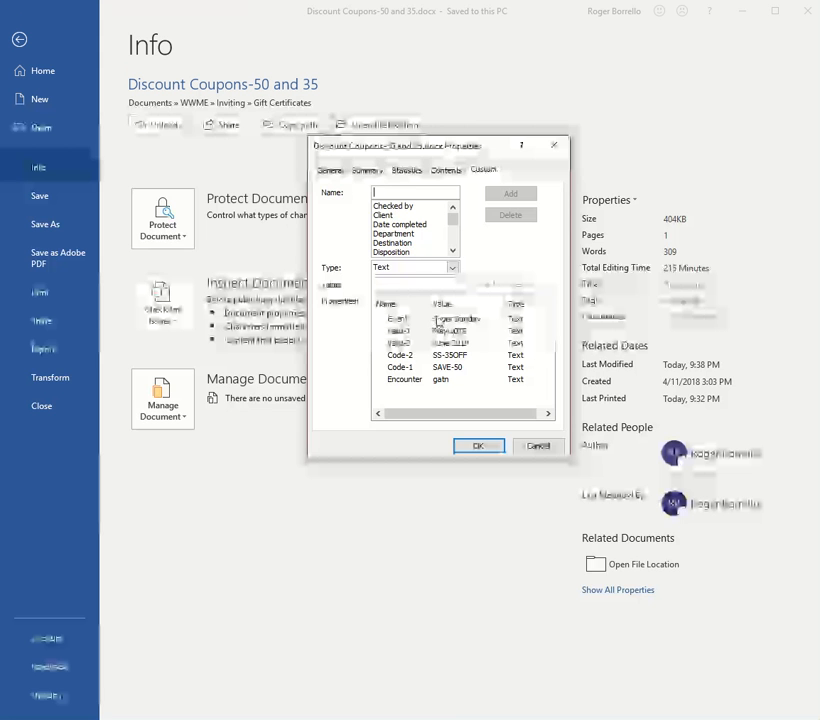
{"action": "left_click", "coordinate": [472, 447]}
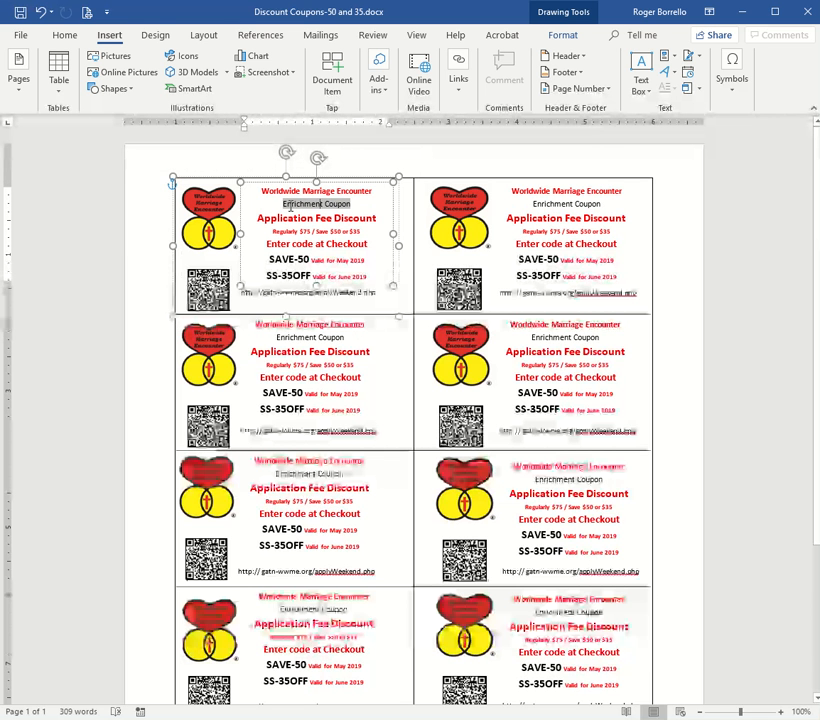
Step: Update the event field in the first coupon so its line reads "Super Sunday"
{"action": "triple_click", "coordinate": [332, 203]}
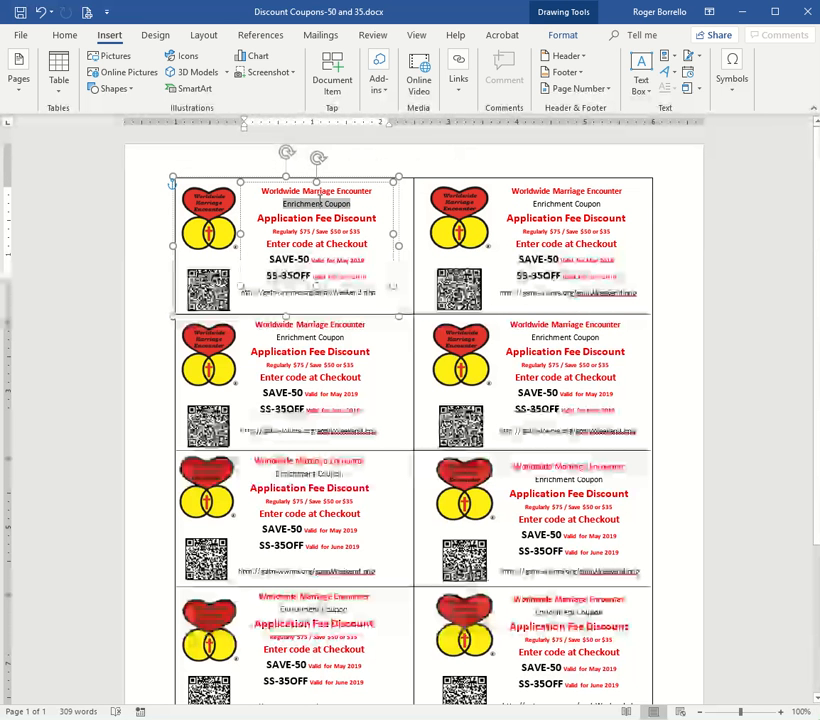
{"action": "left_click", "coordinate": [65, 36]}
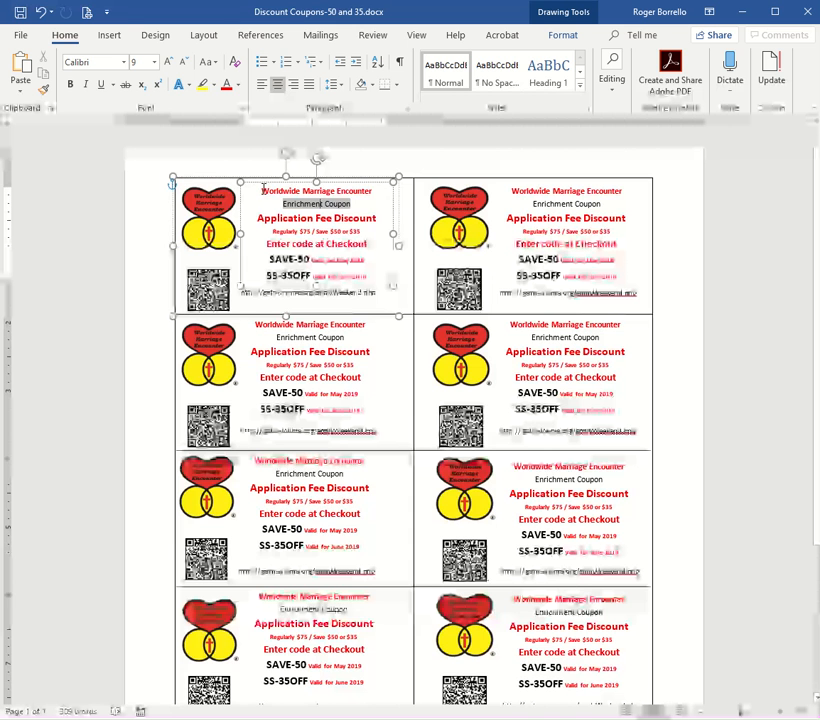
{"action": "left_click_drag", "start_coordinate": [292, 212], "coordinate": [366, 233]}
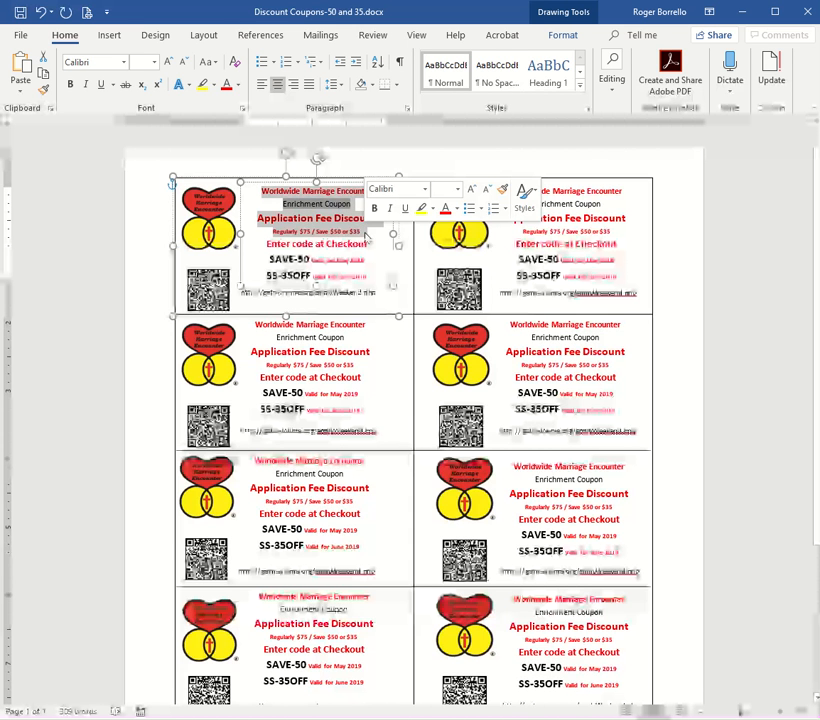
{"action": "type", "text": "Super Sunday"}
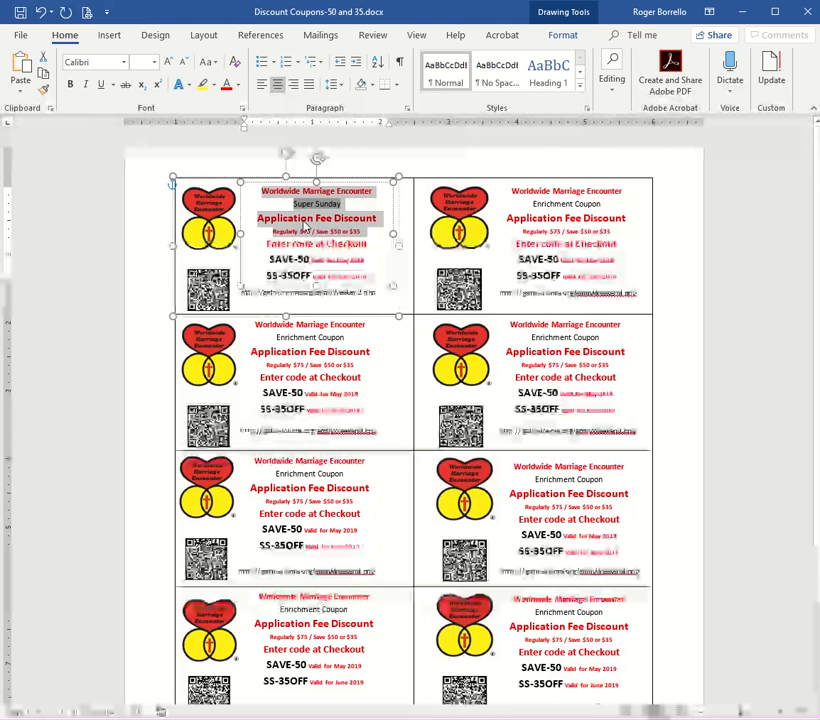
{"action": "left_click", "coordinate": [320, 233]}
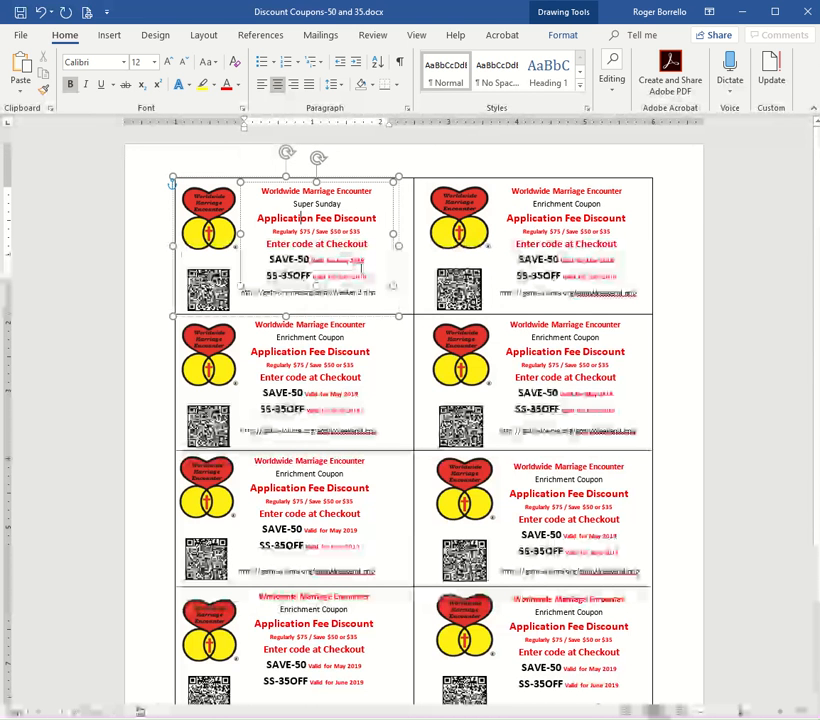
Step: Update the event fields to "Super Sunday" in the first row's second coupon and the second row's first coupon
{"action": "left_click_drag", "start_coordinate": [609, 204], "coordinate": [527, 202]}
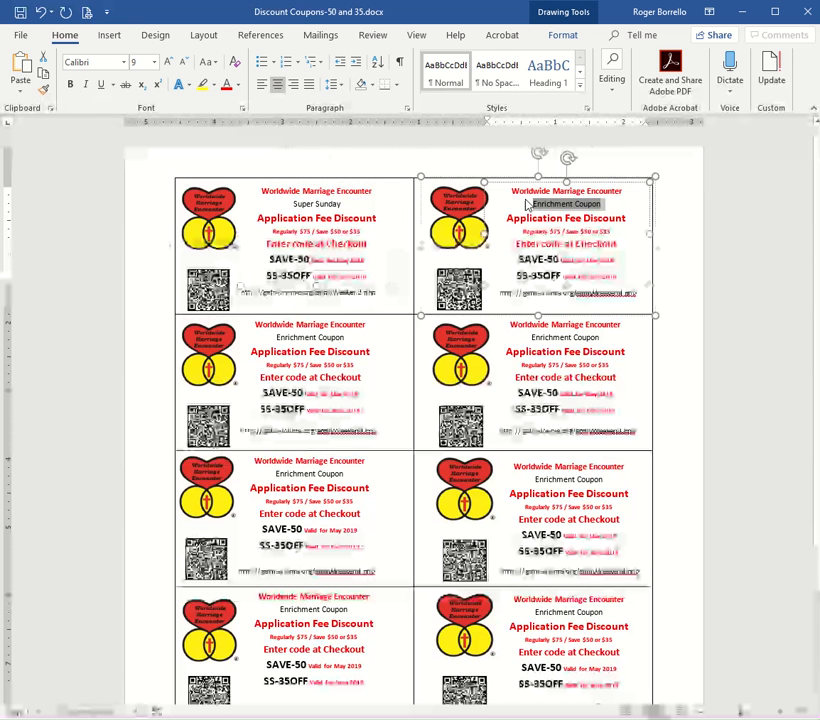
{"action": "type", "text": "Super Sunday"}
{"action": "left_click", "coordinate": [344, 339]}
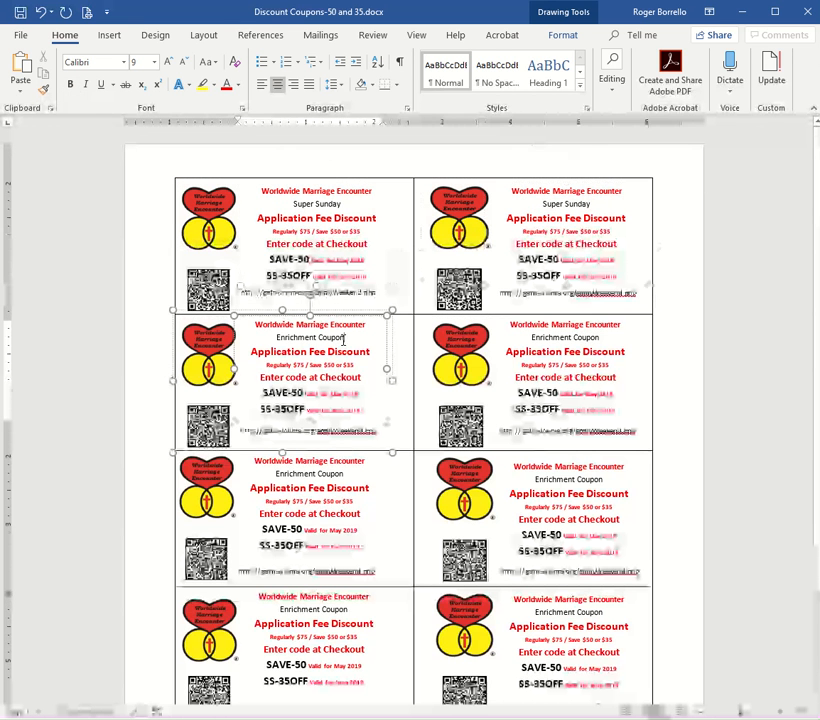
{"action": "left_click_drag", "start_coordinate": [349, 337], "coordinate": [277, 338]}
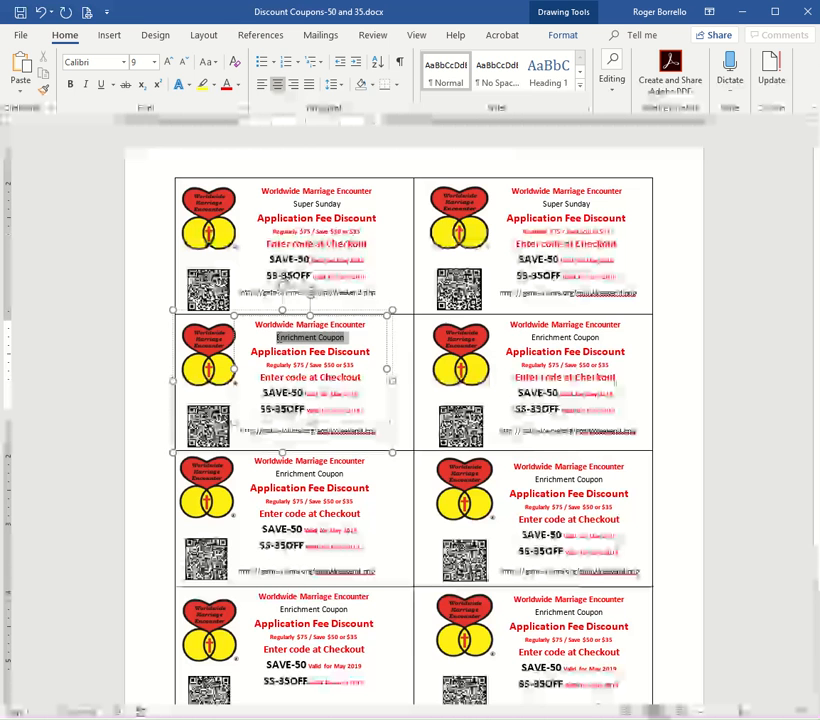
{"action": "right_click", "coordinate": [288, 340]}
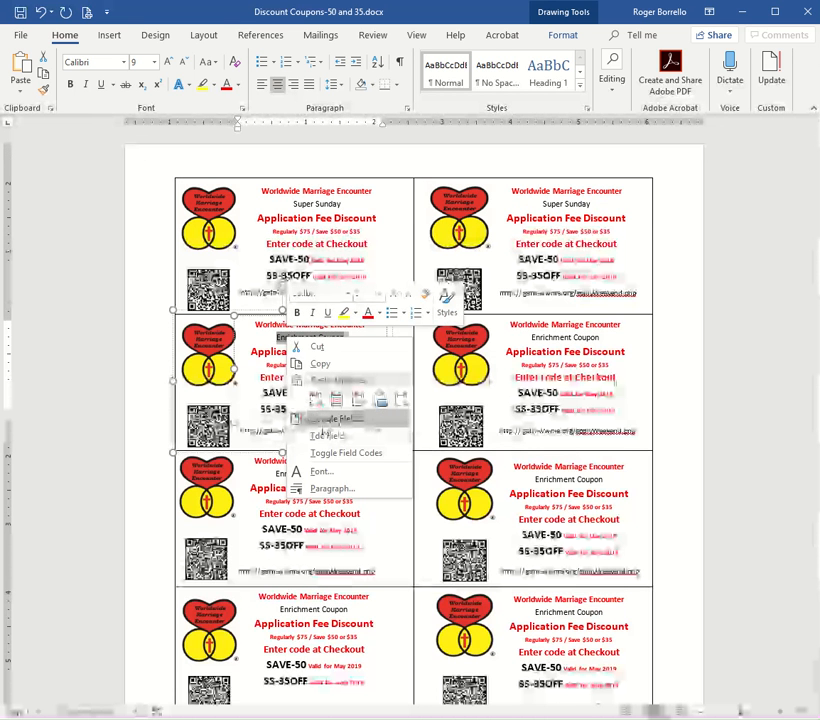
{"action": "left_click", "coordinate": [335, 419]}
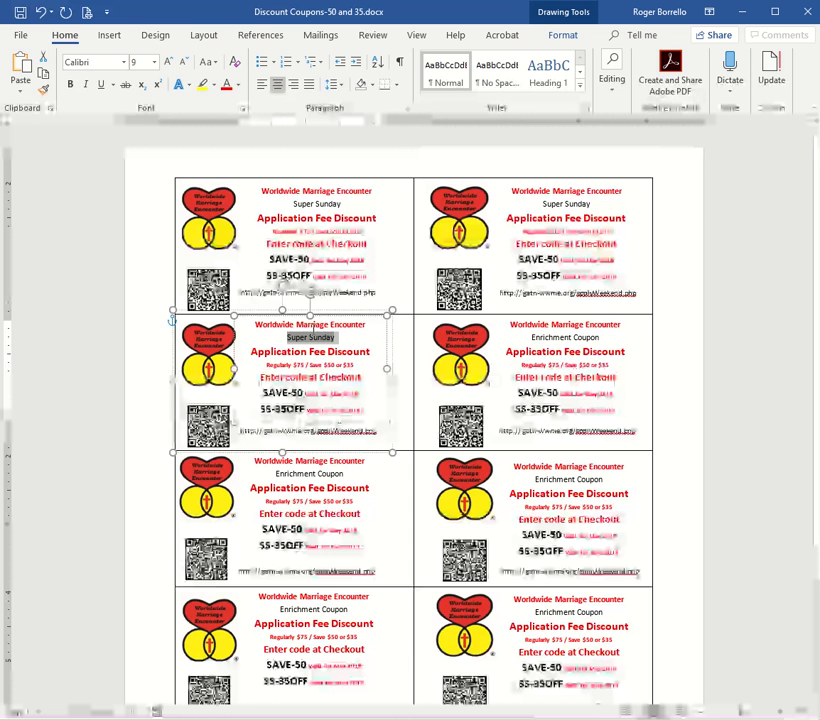
Step: Update the event fields to "Super Sunday" in the second row's second coupon and the third row's first coupon
{"action": "left_click", "coordinate": [600, 337]}
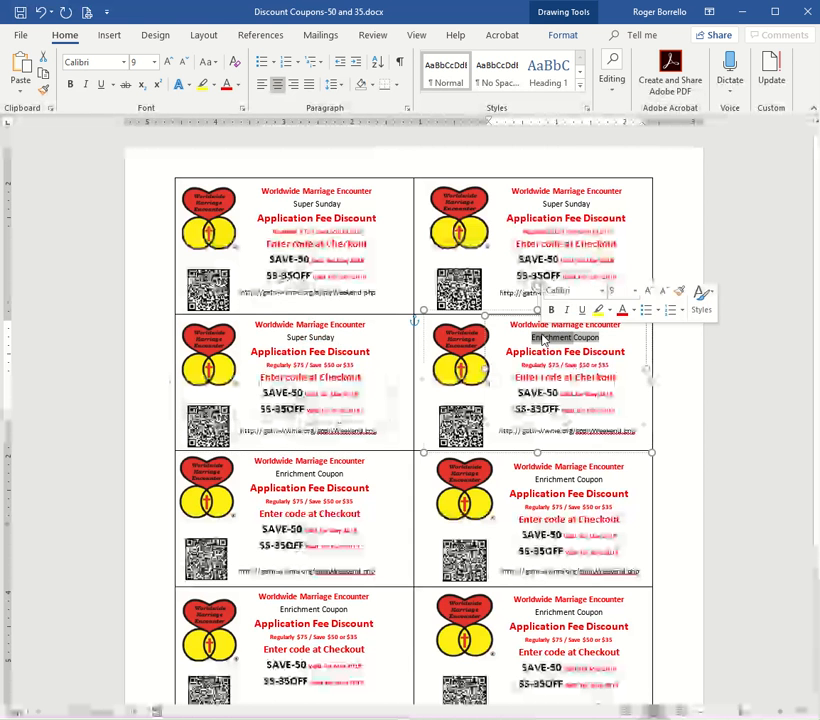
{"action": "right_click", "coordinate": [595, 343]}
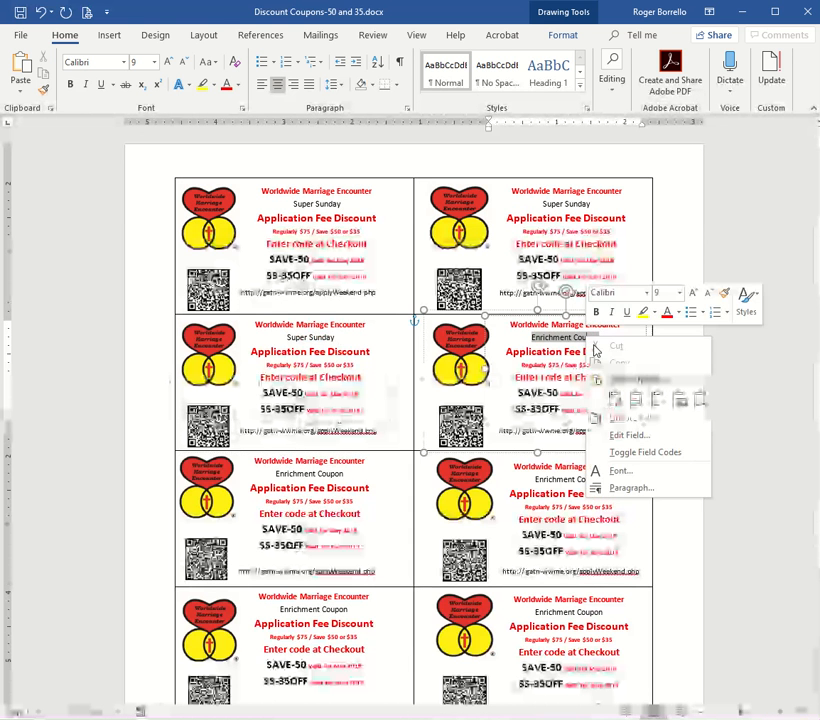
{"action": "right_click", "coordinate": [595, 342]}
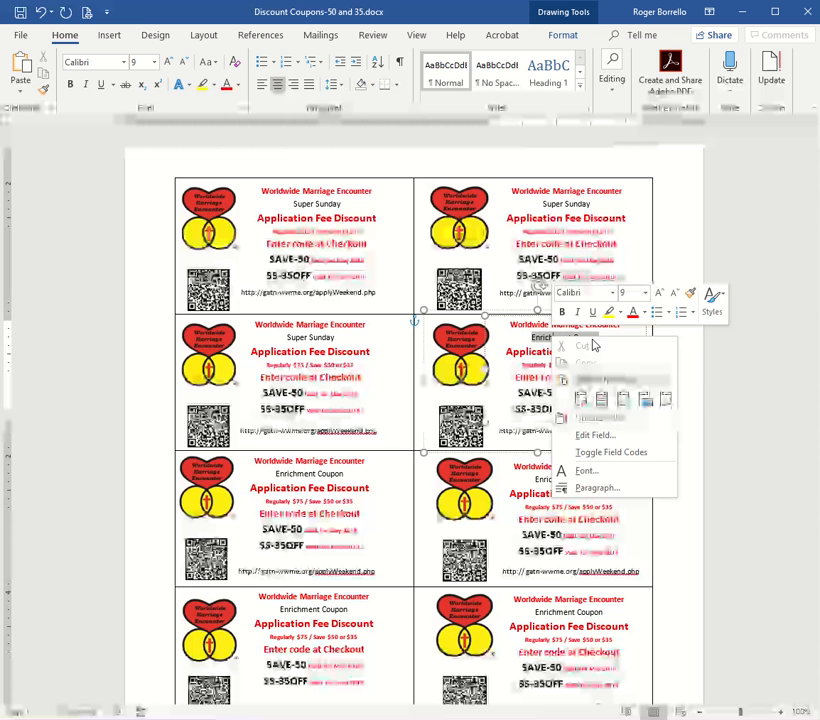
{"action": "left_click", "coordinate": [616, 426]}
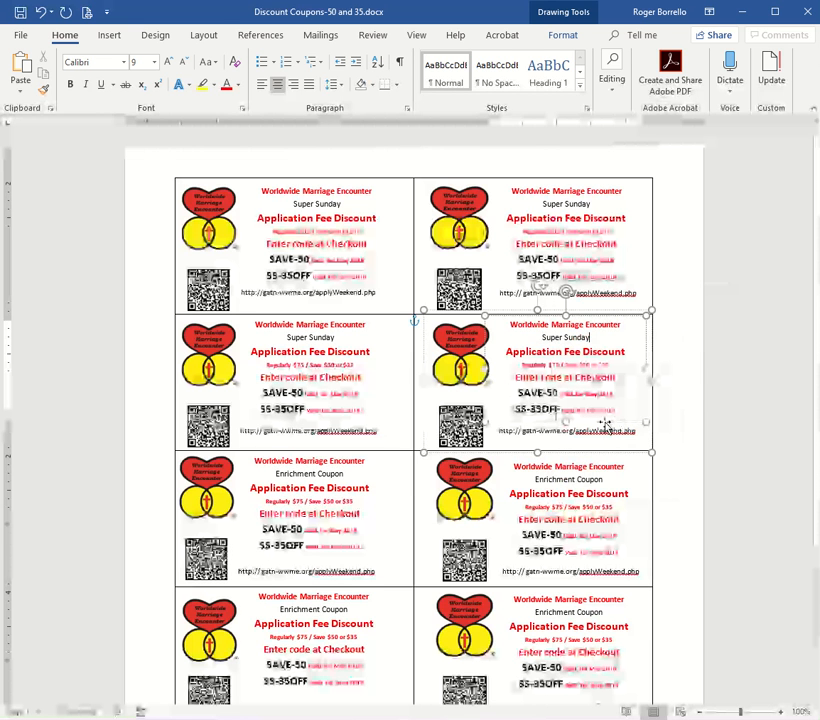
{"action": "left_click", "coordinate": [297, 477]}
{"action": "right_click", "coordinate": [297, 477]}
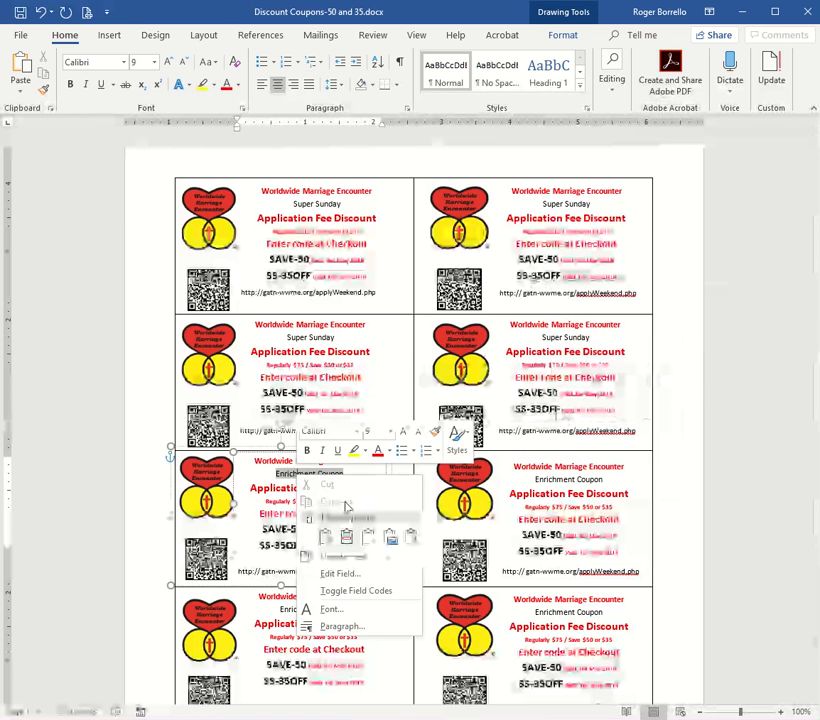
{"action": "left_click", "coordinate": [340, 555]}
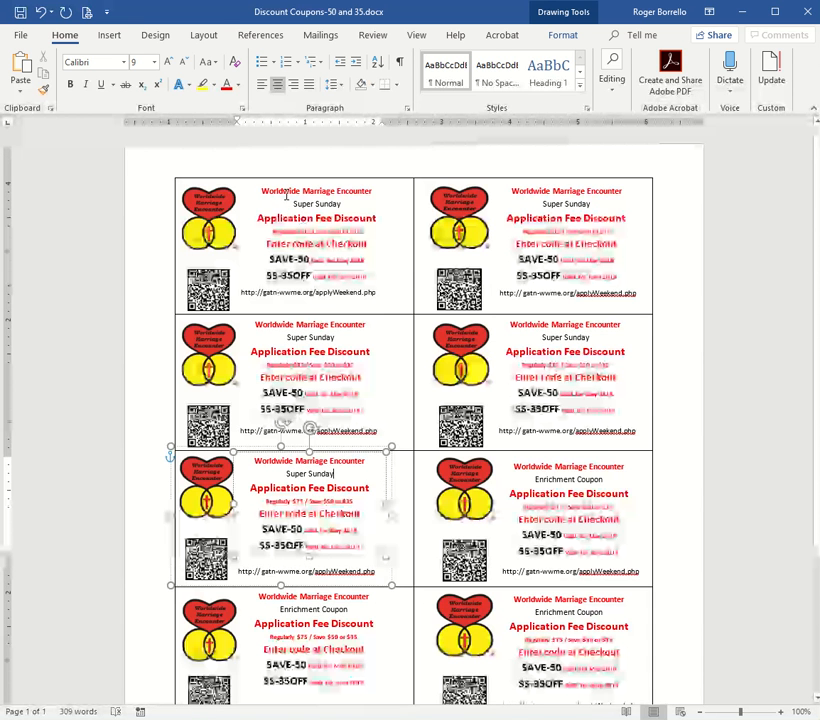
Step: Update all fields together in the first coupon's text block, from the heading through the discount codes
{"action": "left_click", "coordinate": [288, 197]}
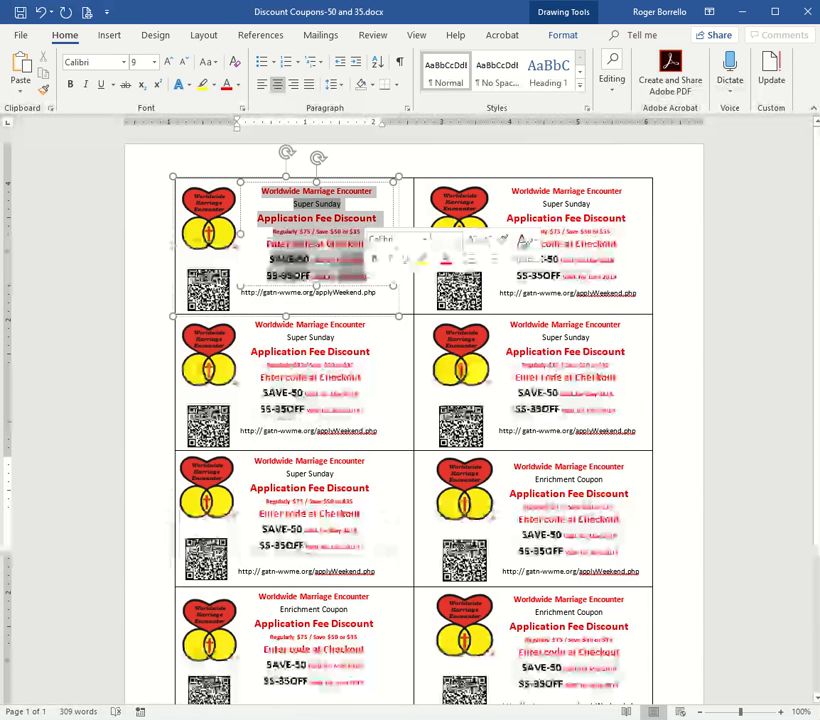
{"action": "right_click", "coordinate": [352, 260]}
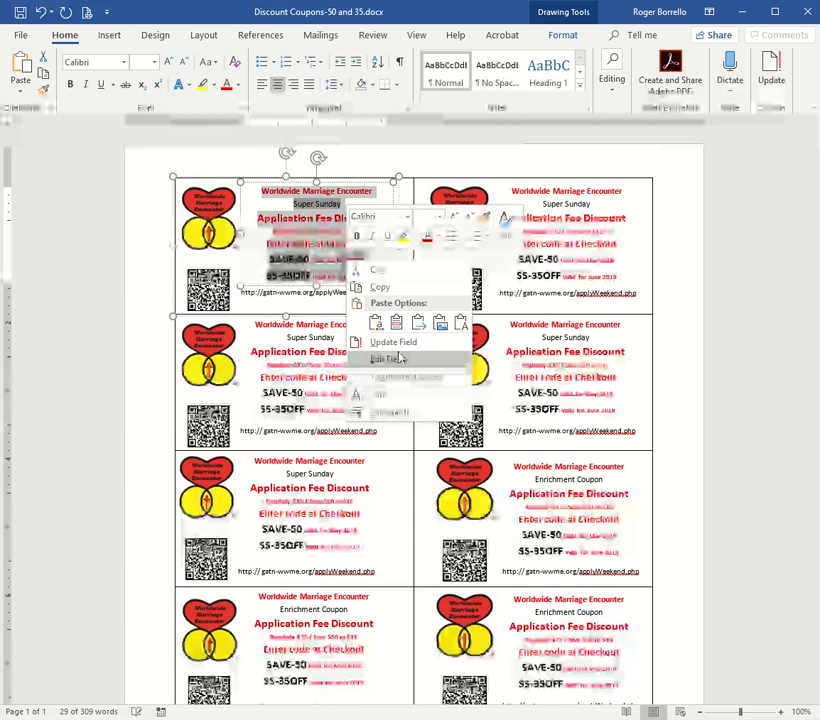
{"action": "left_click", "coordinate": [390, 342]}
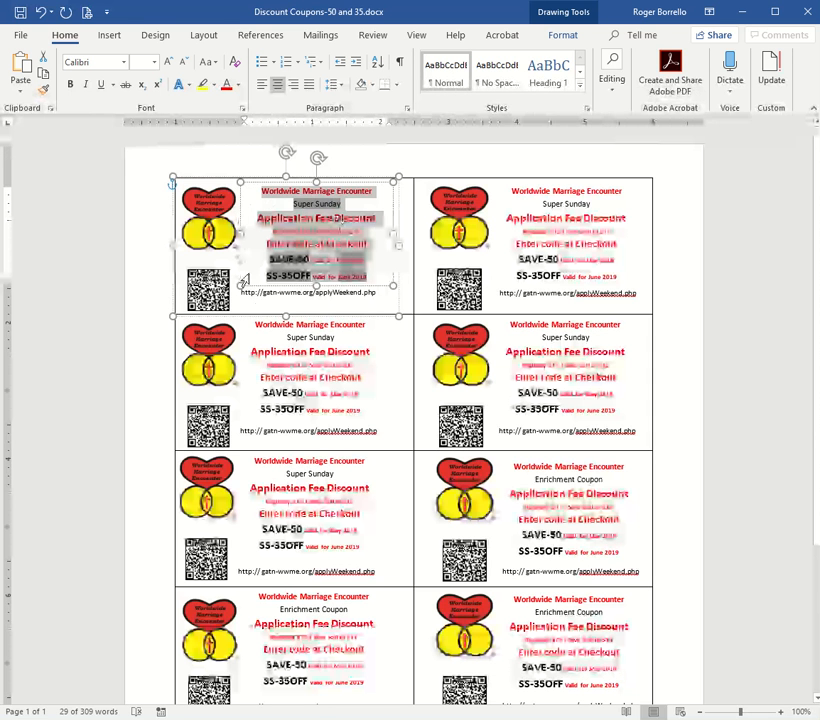
Step: Try to update the fields of every coupon at once with the whole document selected
{"action": "left_click", "coordinate": [309, 292]}
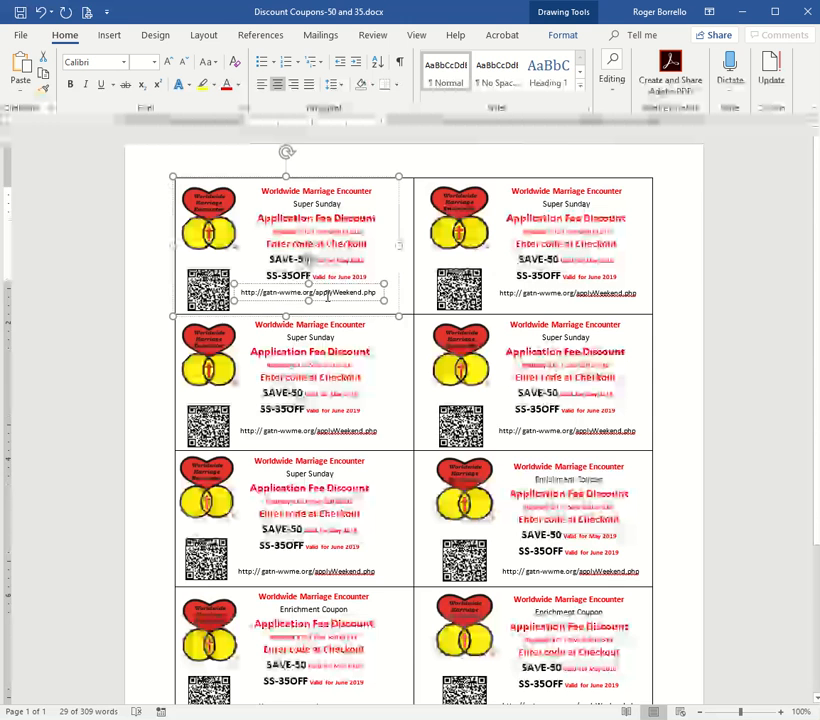
{"action": "left_click", "coordinate": [170, 178]}
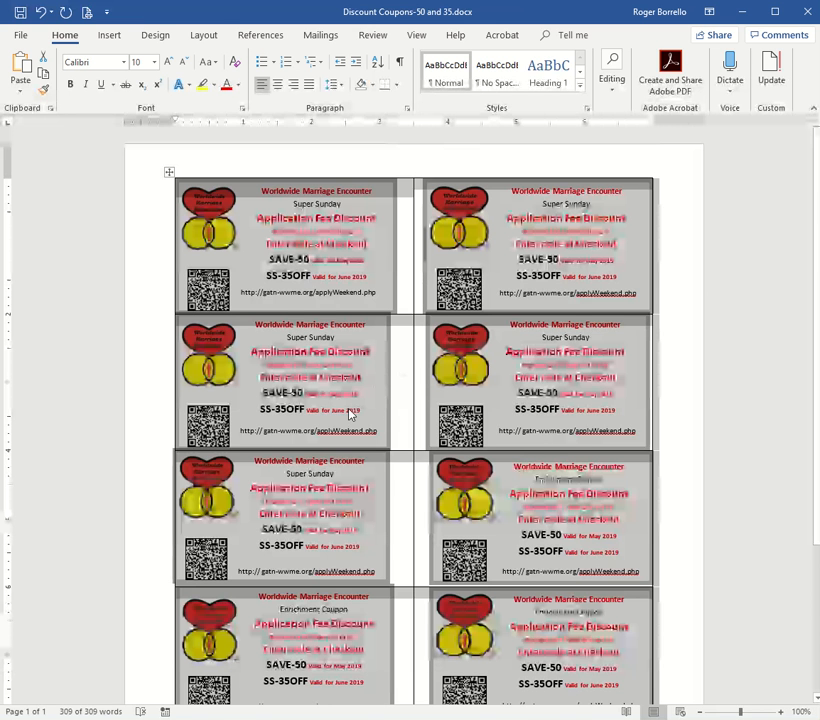
{"action": "left_click", "coordinate": [342, 440]}
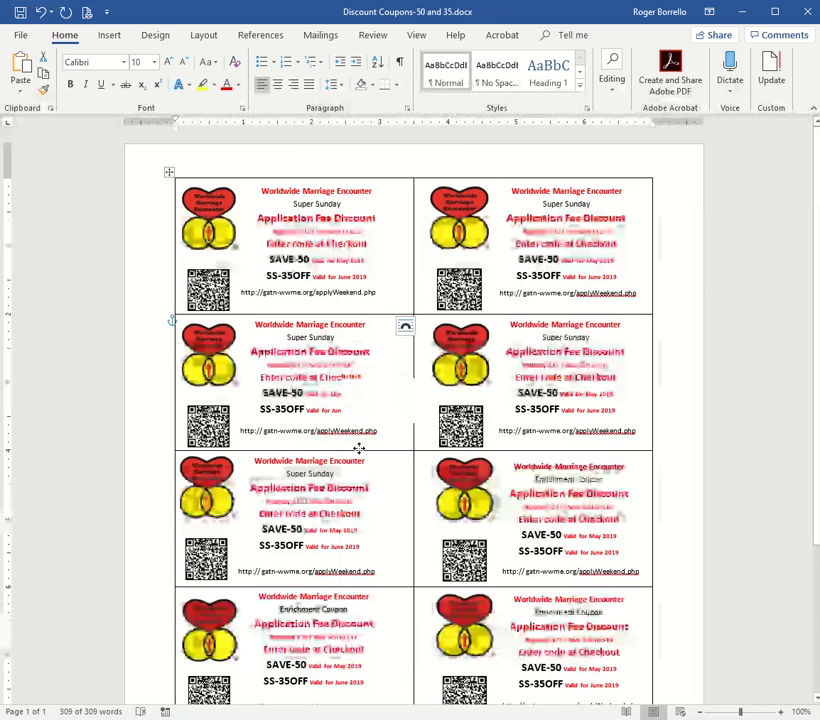
{"action": "right_click", "coordinate": [342, 440]}
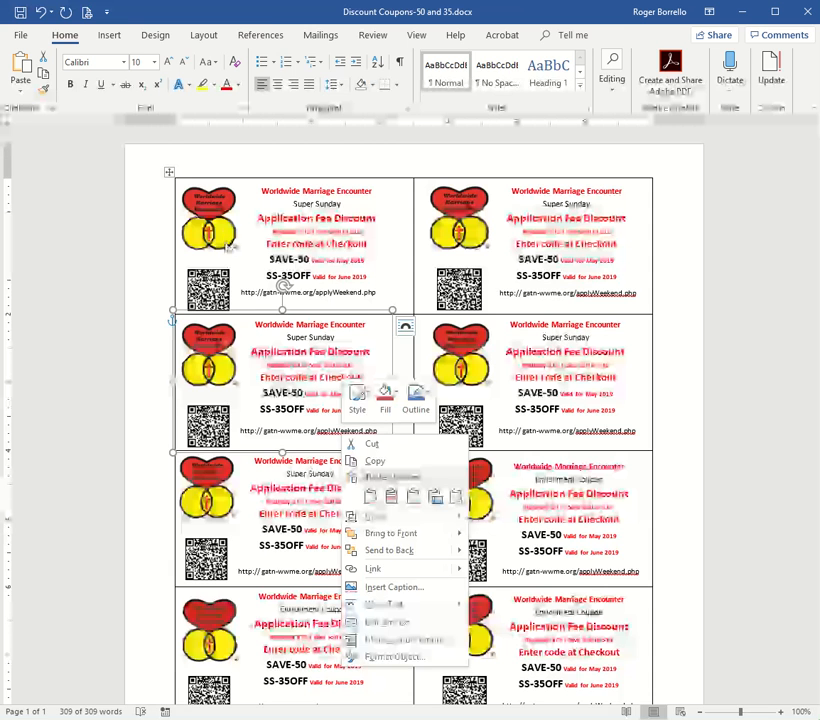
{"action": "left_click", "coordinate": [228, 240]}
{"action": "key", "text": "ctrl+a"}
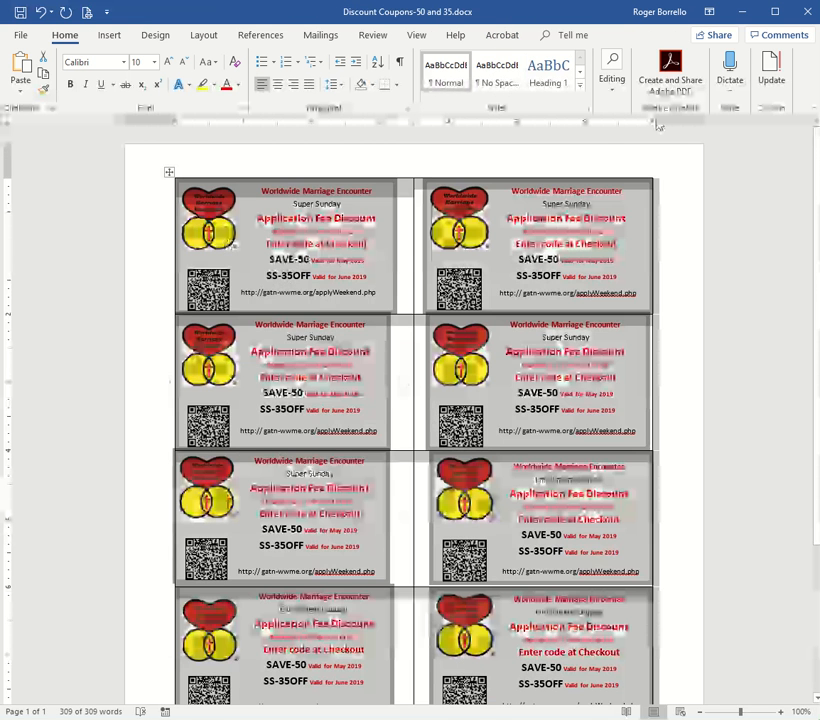
{"action": "left_click", "coordinate": [770, 68]}
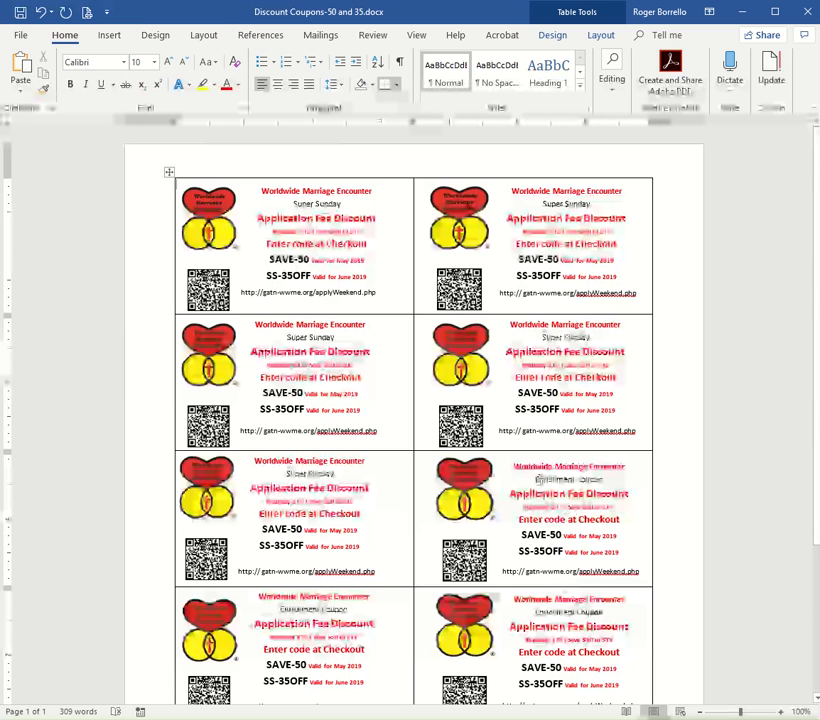
Step: Update all fields in the third row's second coupon and the event field in the fourth row's first coupon to "Super Sunday"
{"action": "left_click_drag", "start_coordinate": [536, 480], "coordinate": [604, 480]}
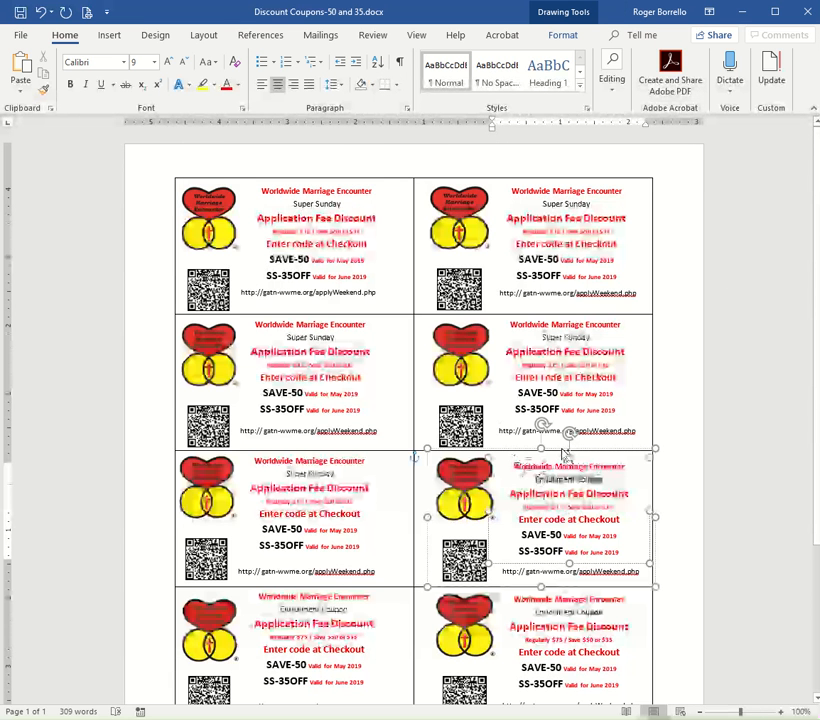
{"action": "key", "text": "ctrl+a"}
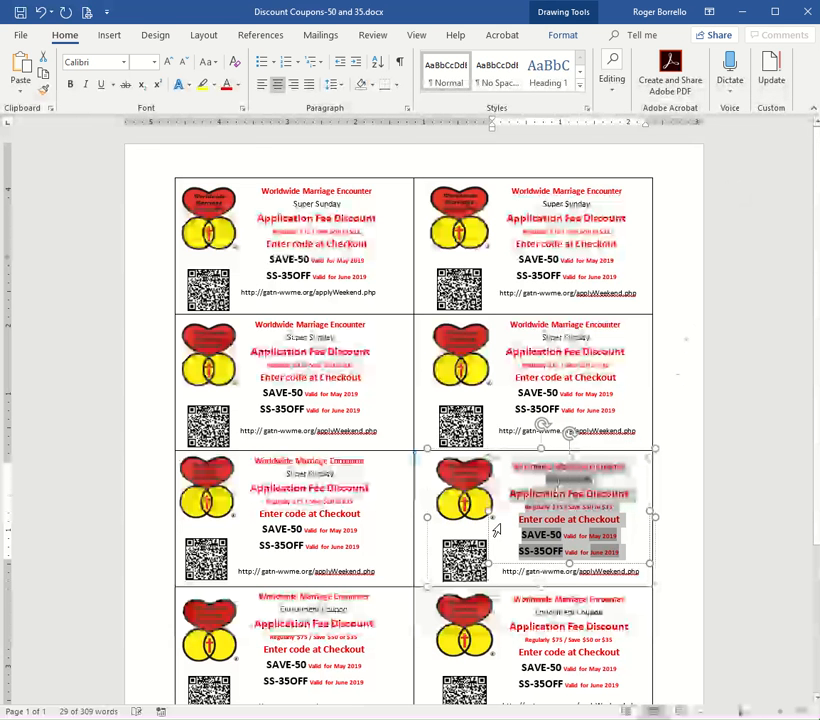
{"action": "scroll", "coordinate": [494, 529], "scroll_direction": "down", "scroll_amount": 3}
{"action": "left_click", "coordinate": [397, 440]}
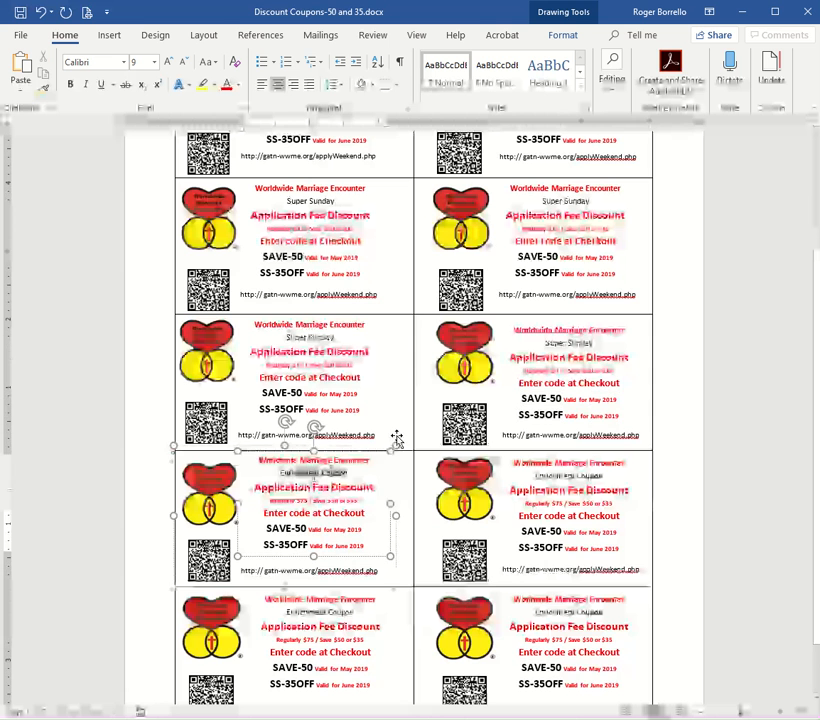
{"action": "scroll", "coordinate": [485, 288], "scroll_direction": "up", "scroll_amount": 1}
{"action": "scroll", "coordinate": [482, 315], "scroll_direction": "down", "scroll_amount": 2}
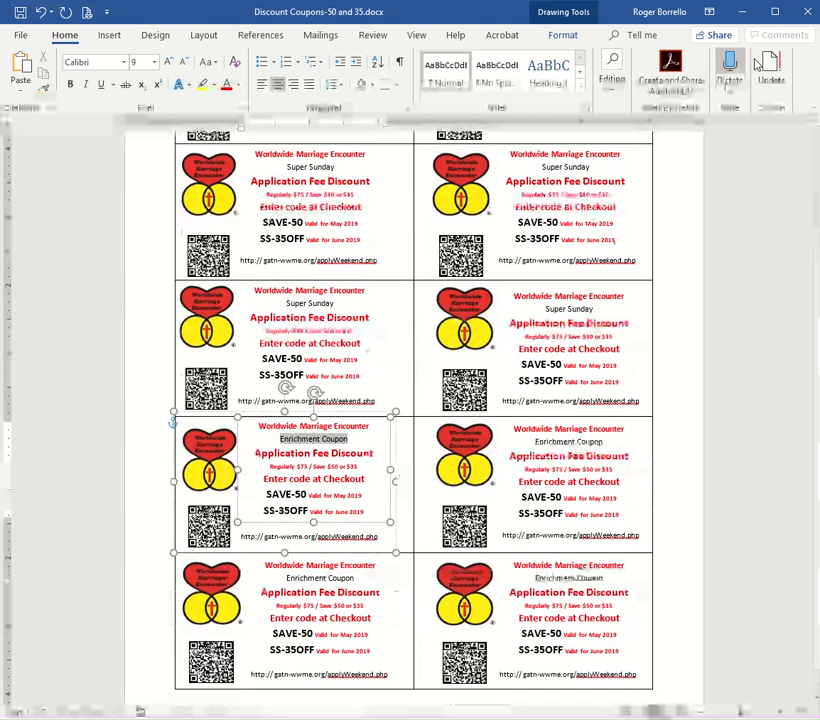
{"action": "type", "text": "Super Sunday"}
Step: Update the event fields to "Super Sunday" in the fourth row's second coupon and the fifth row's first coupon
{"action": "triple_click", "coordinate": [567, 441]}
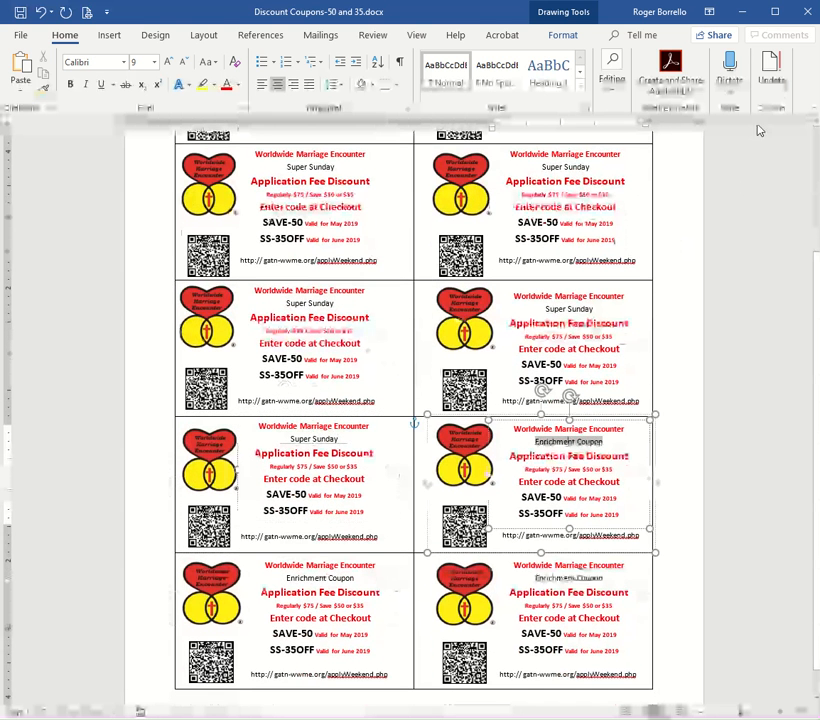
{"action": "left_click", "coordinate": [775, 76]}
{"action": "triple_click", "coordinate": [321, 577]}
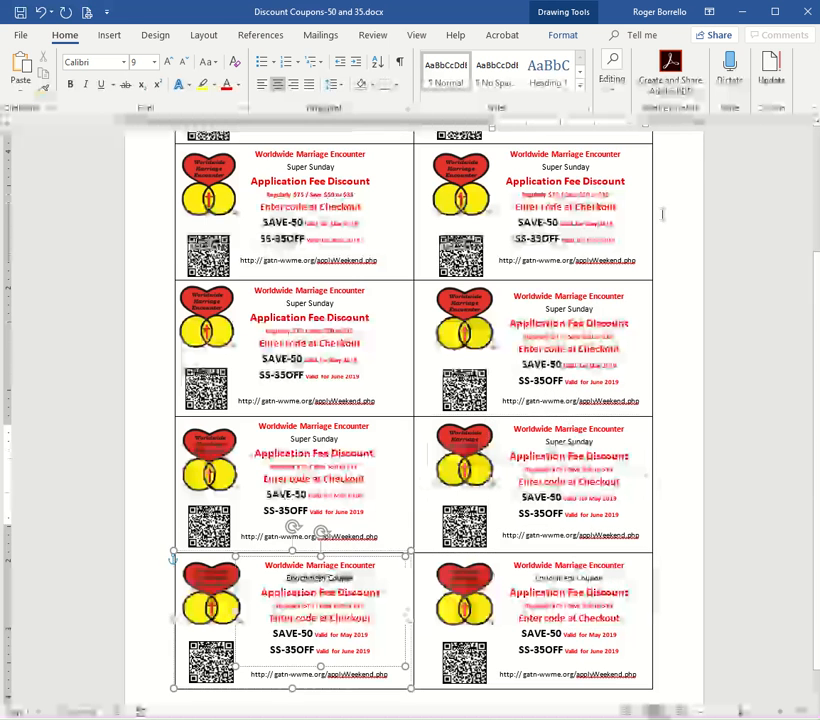
{"action": "left_click", "coordinate": [772, 74]}
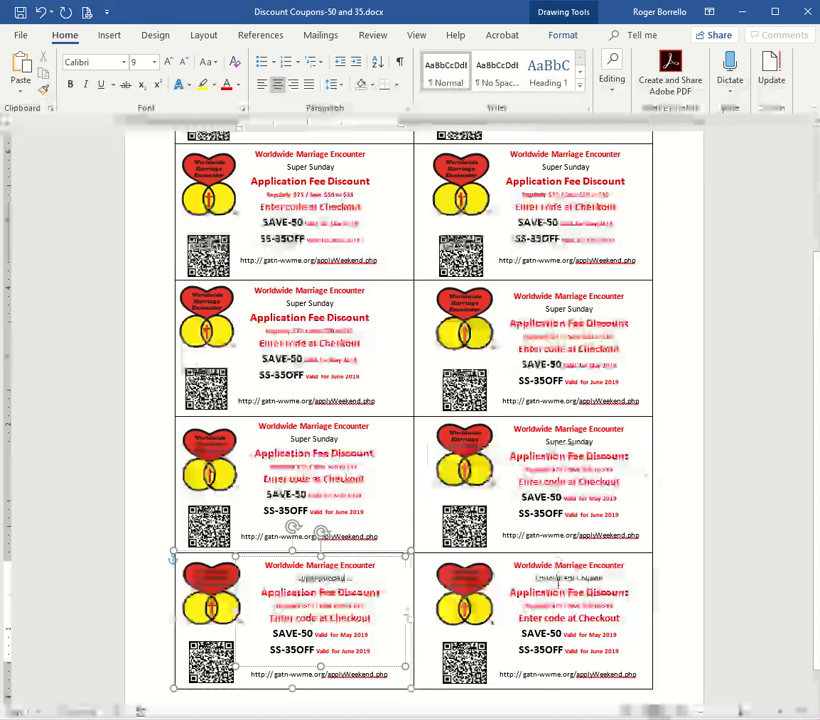
{"action": "triple_click", "coordinate": [566, 577]}
{"action": "scroll", "coordinate": [533, 388], "scroll_direction": "down", "scroll_amount": 1}
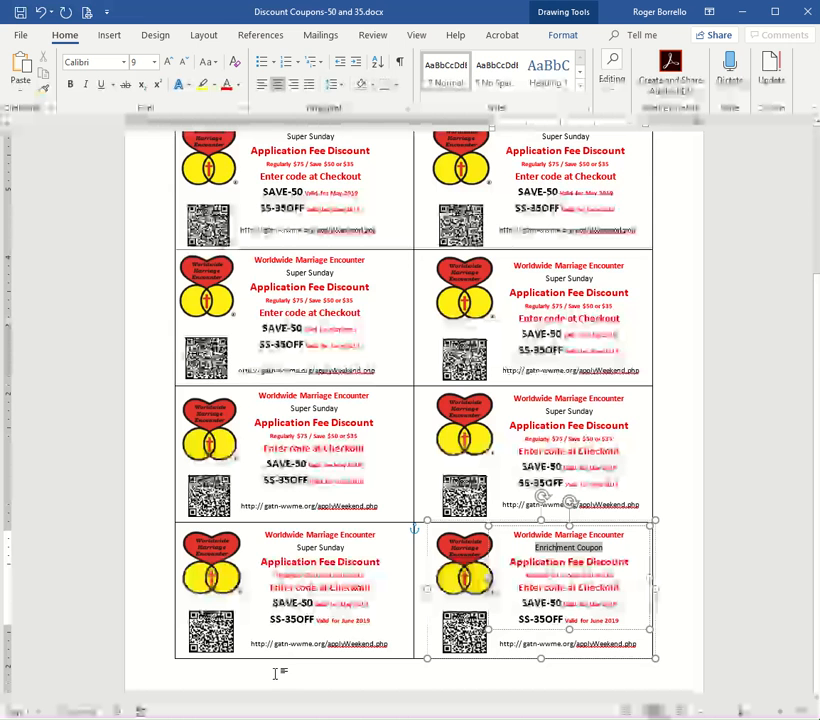
{"action": "left_click", "coordinate": [222, 565]}
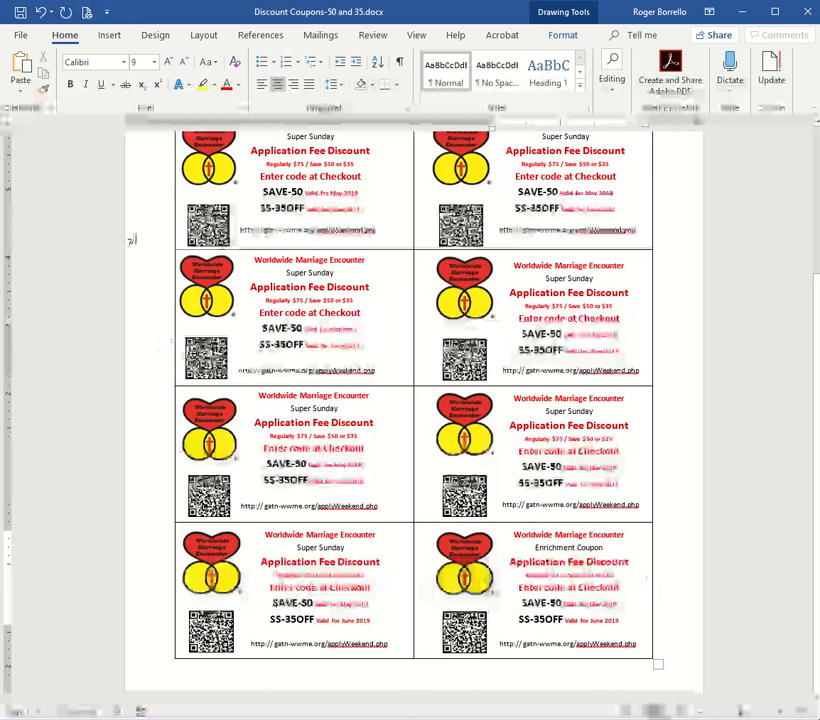
Step: Save a PDF copy of the coupon sheet named "Discount Coupons-50 and 35-Test" in the Gift Certificates folder
{"action": "left_click", "coordinate": [20, 36]}
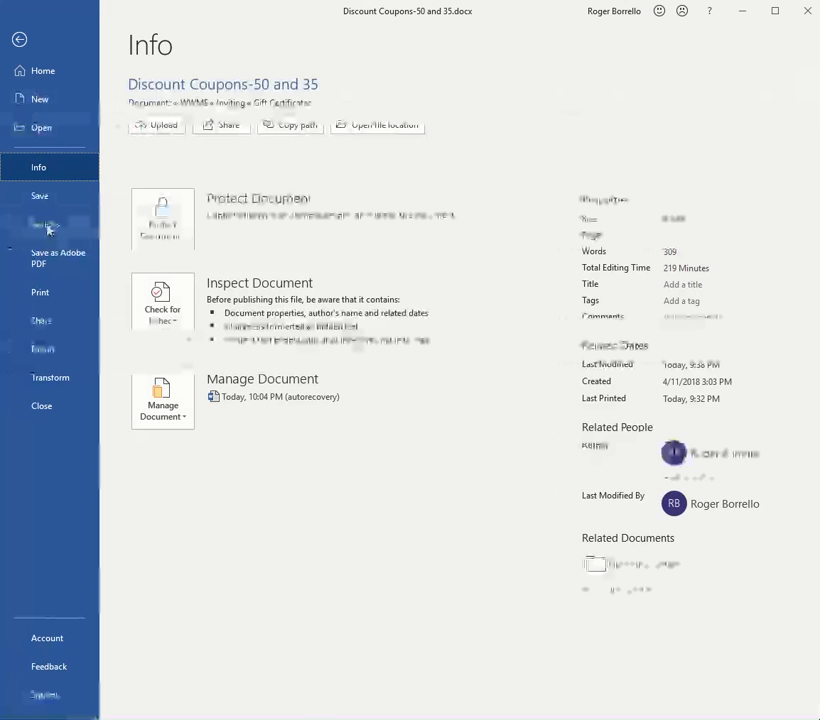
{"action": "left_click", "coordinate": [48, 227]}
{"action": "left_click", "coordinate": [494, 125]}
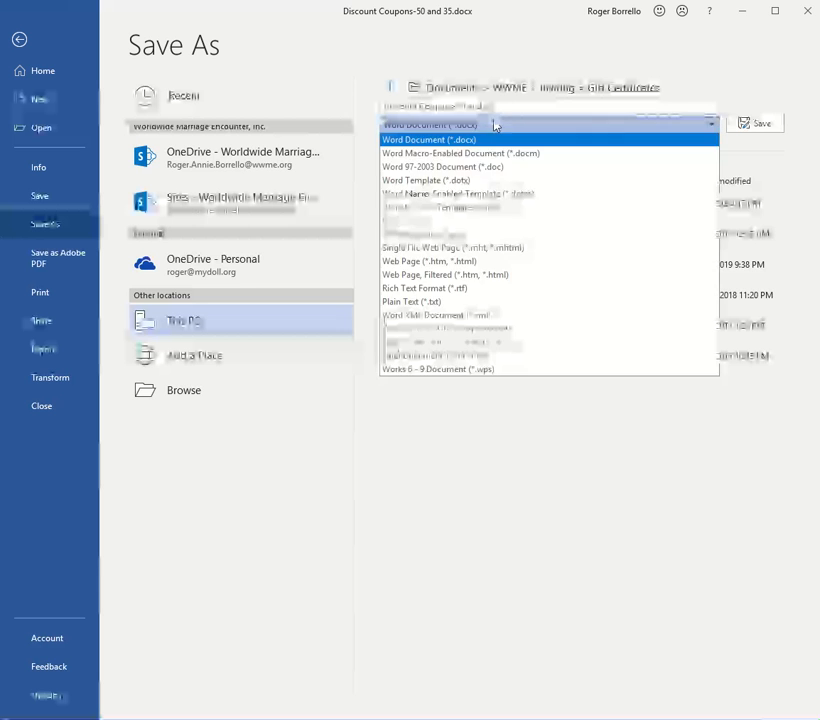
{"action": "left_click", "coordinate": [406, 224]}
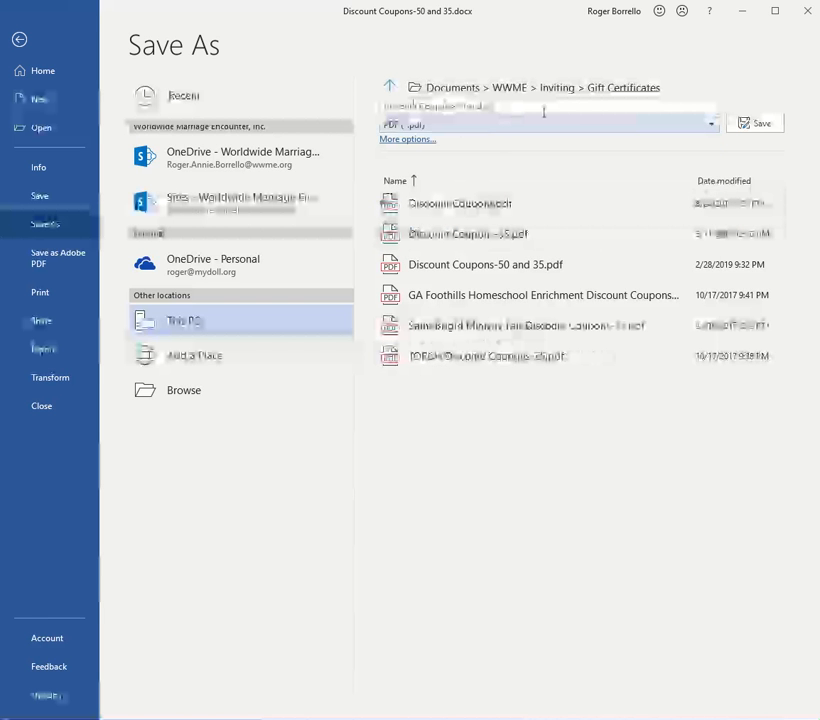
{"action": "left_click", "coordinate": [585, 108]}
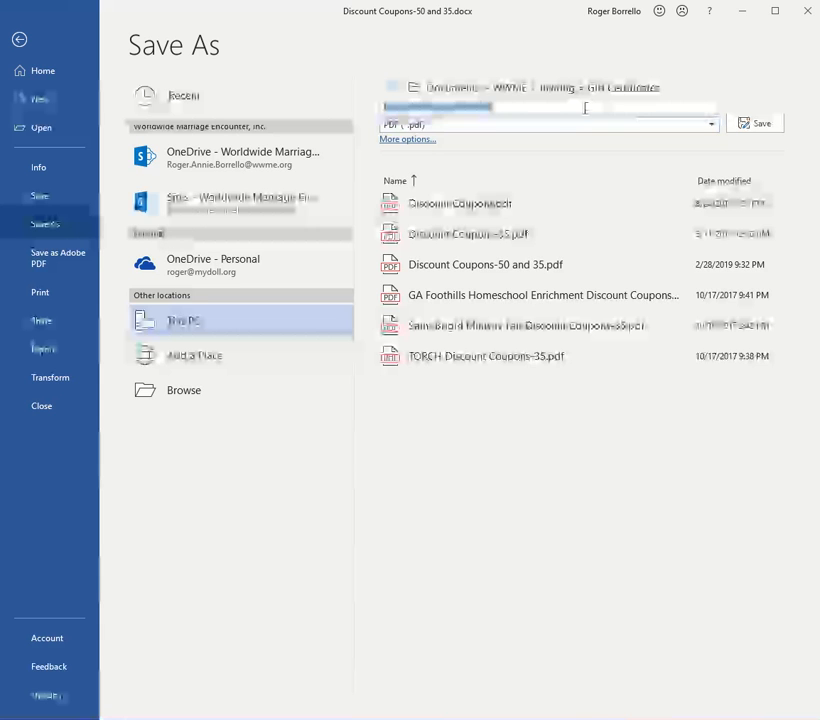
{"action": "left_click", "coordinate": [586, 108]}
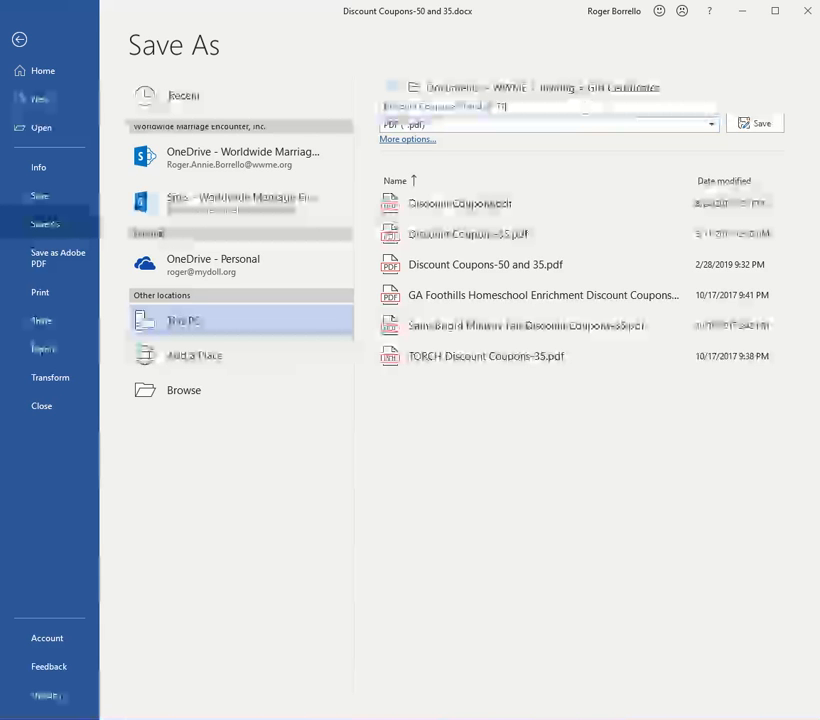
{"action": "left_click", "coordinate": [740, 121]}
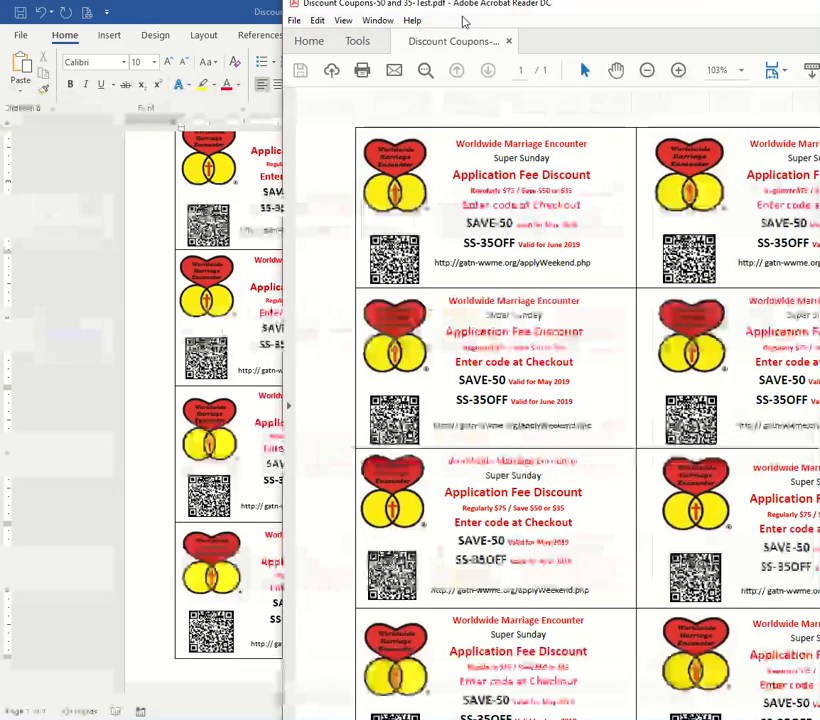
Step: Examine the event names, codes and dates on all coupons of the exported PDF in Adobe Acrobat Reader and close it
{"action": "left_click_drag", "start_coordinate": [469, 14], "coordinate": [248, 21]}
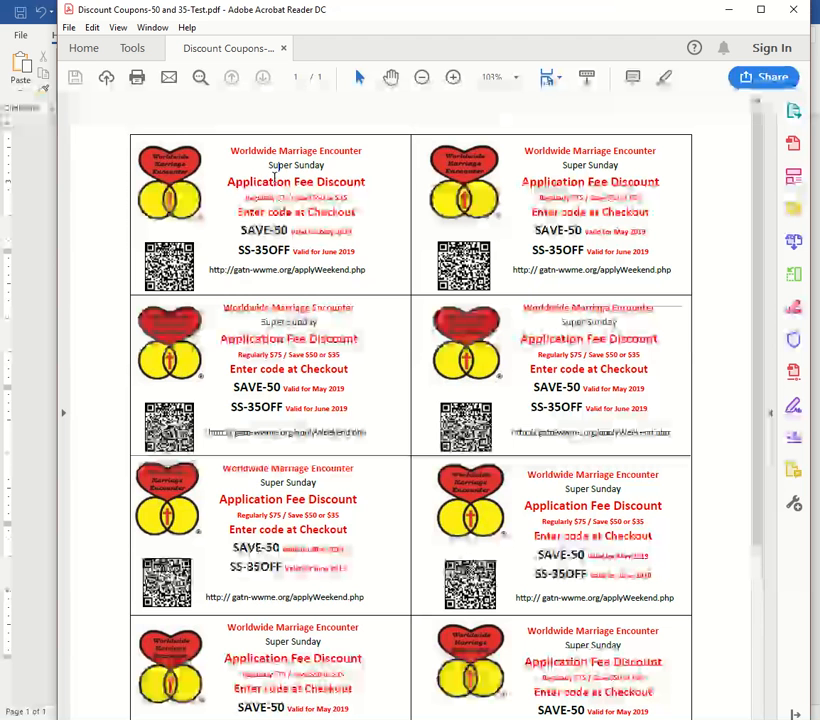
{"action": "left_click_drag", "start_coordinate": [250, 151], "coordinate": [381, 269]}
{"action": "left_click", "coordinate": [313, 212]}
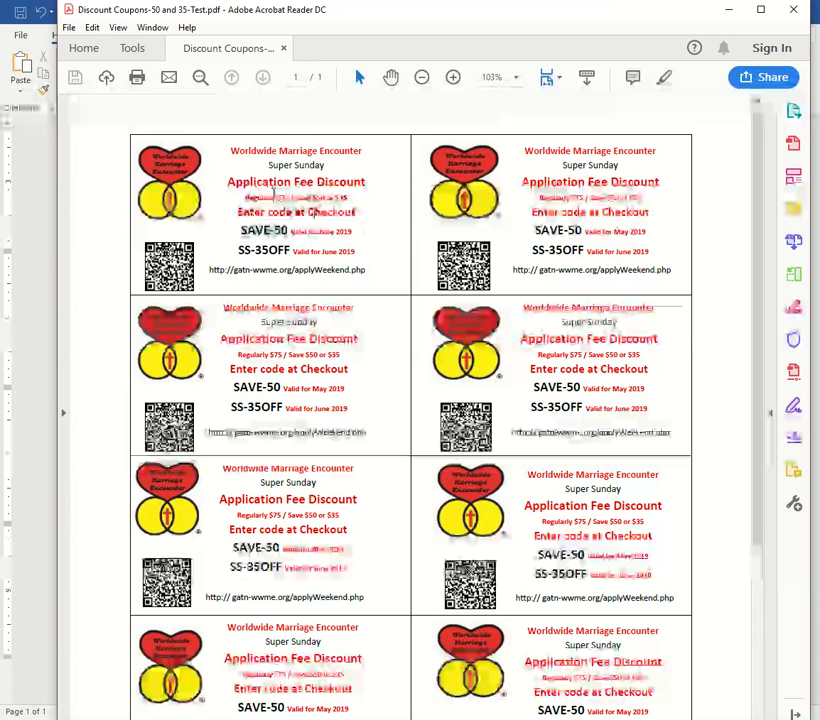
{"action": "scroll", "coordinate": [535, 238], "scroll_direction": "down", "scroll_amount": 2}
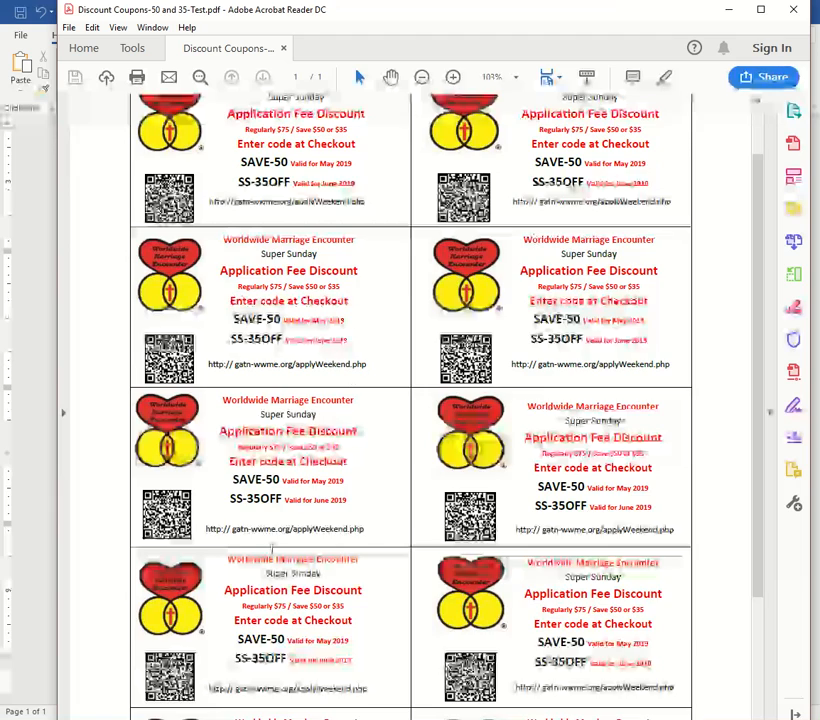
{"action": "scroll", "coordinate": [235, 306], "scroll_direction": "up", "scroll_amount": 2}
{"action": "scroll", "coordinate": [236, 307], "scroll_direction": "down", "scroll_amount": 7}
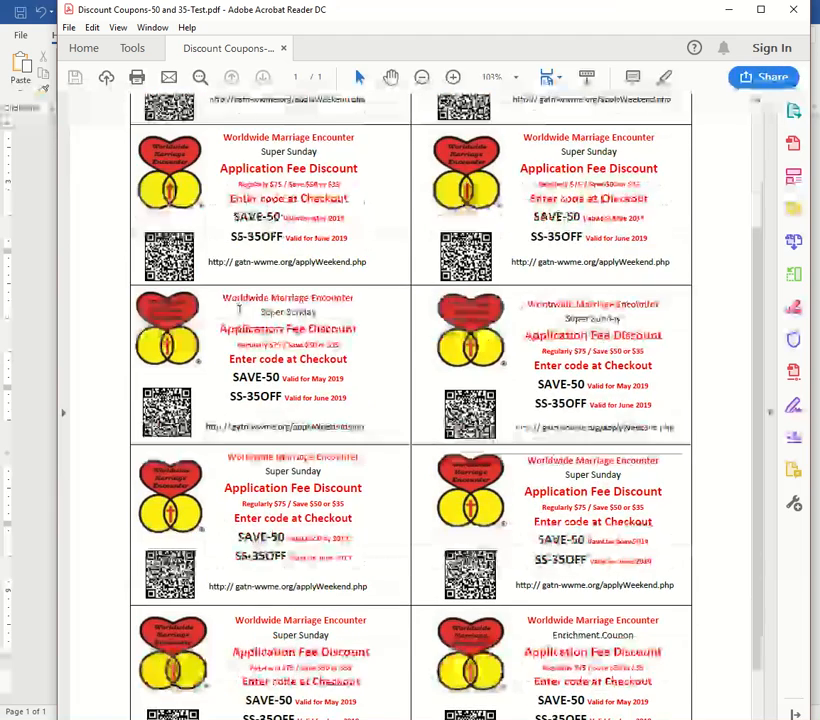
{"action": "scroll", "coordinate": [347, 409], "scroll_direction": "down", "scroll_amount": 1}
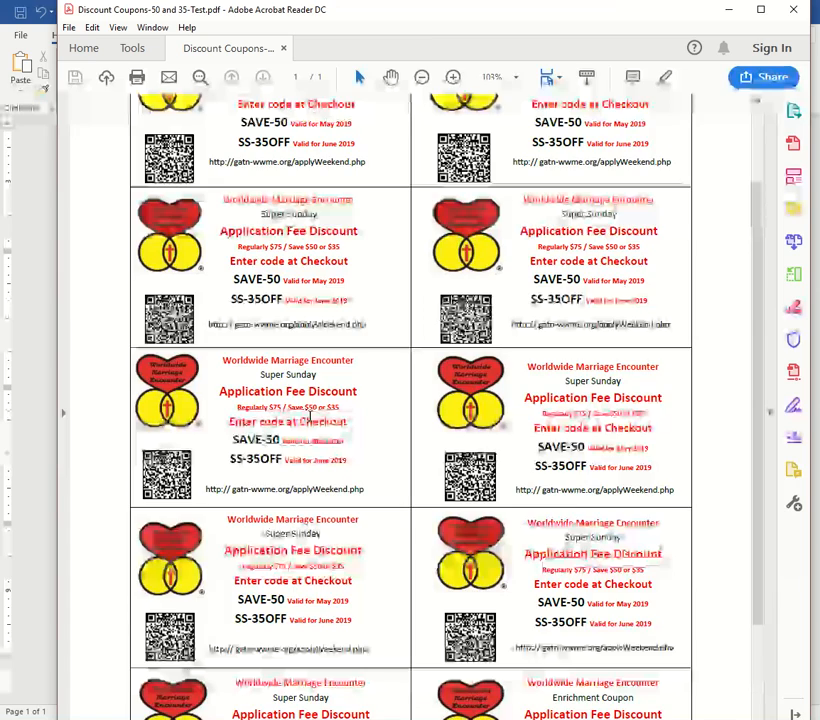
{"action": "scroll", "coordinate": [393, 443], "scroll_direction": "down", "scroll_amount": 1}
{"action": "scroll", "coordinate": [393, 443], "scroll_direction": "up", "scroll_amount": 2}
{"action": "scroll", "coordinate": [390, 443], "scroll_direction": "down", "scroll_amount": 2}
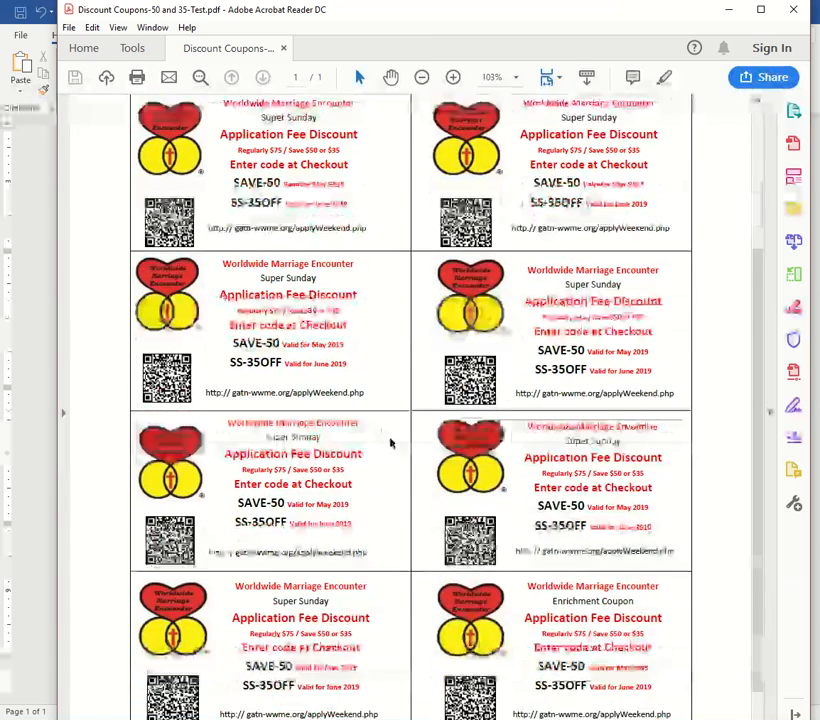
{"action": "scroll", "coordinate": [390, 443], "scroll_direction": "down", "scroll_amount": 1}
{"action": "scroll", "coordinate": [408, 309], "scroll_direction": "down", "scroll_amount": 1}
{"action": "scroll", "coordinate": [408, 309], "scroll_direction": "up", "scroll_amount": 4}
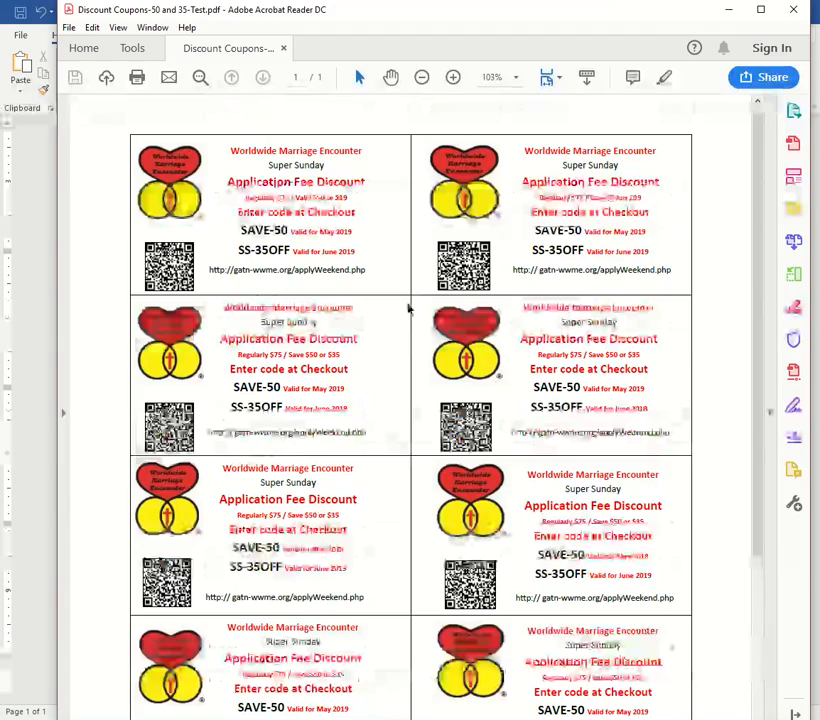
{"action": "left_click", "coordinate": [793, 9]}
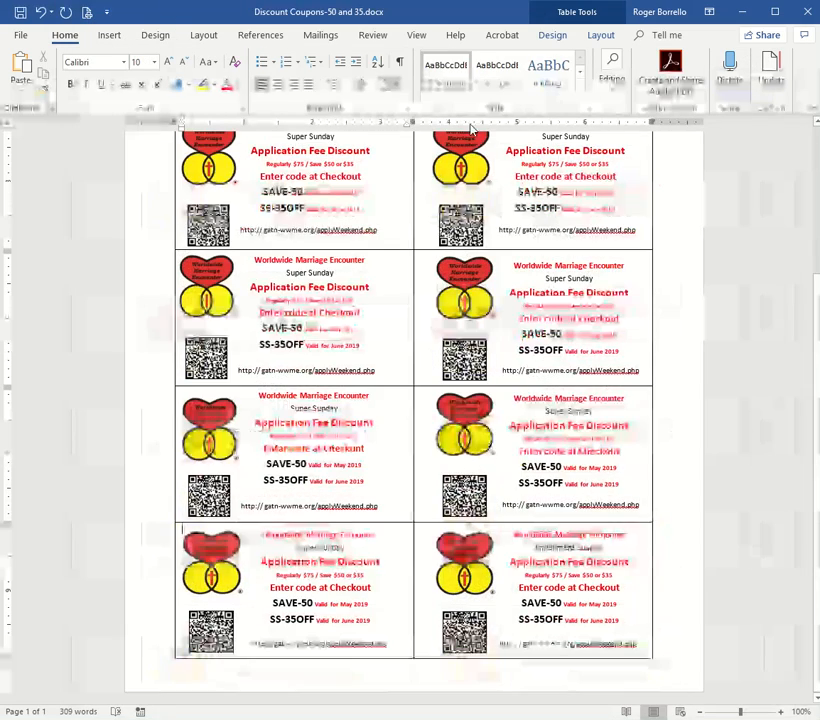
Step: Locate the "gatn" field within the web address of the first coupon
{"action": "scroll", "coordinate": [370, 255], "scroll_direction": "down", "scroll_amount": 1}
{"action": "scroll", "coordinate": [366, 260], "scroll_direction": "up", "scroll_amount": 1}
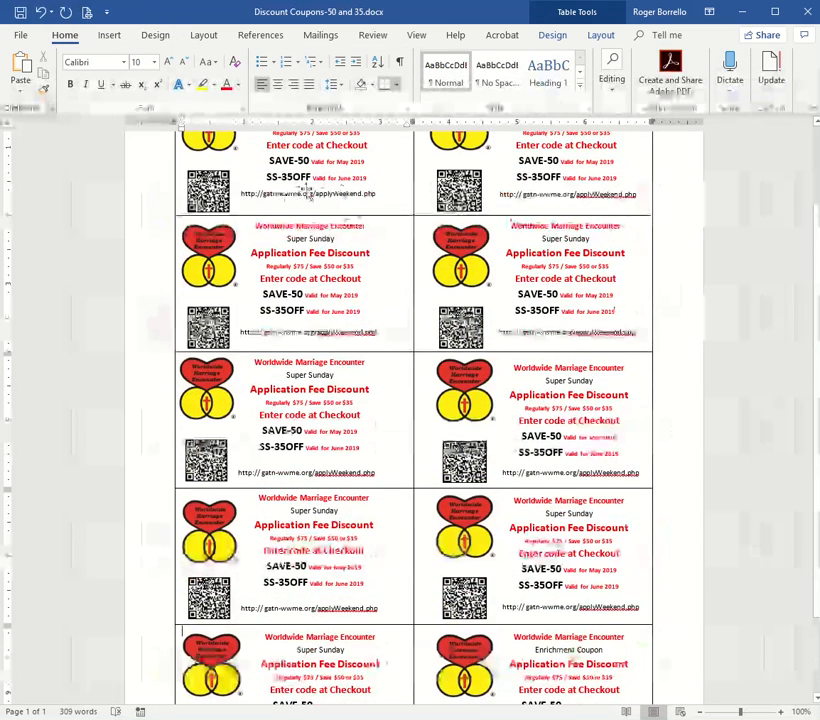
{"action": "scroll", "coordinate": [283, 209], "scroll_direction": "up", "scroll_amount": 2}
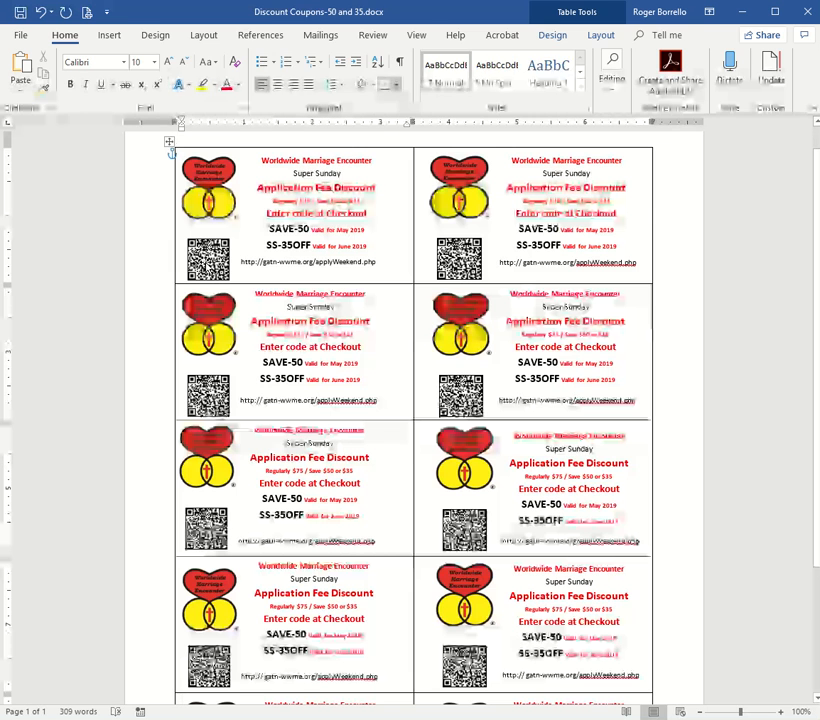
{"action": "left_click", "coordinate": [238, 258]}
{"action": "left_click", "coordinate": [270, 258]}
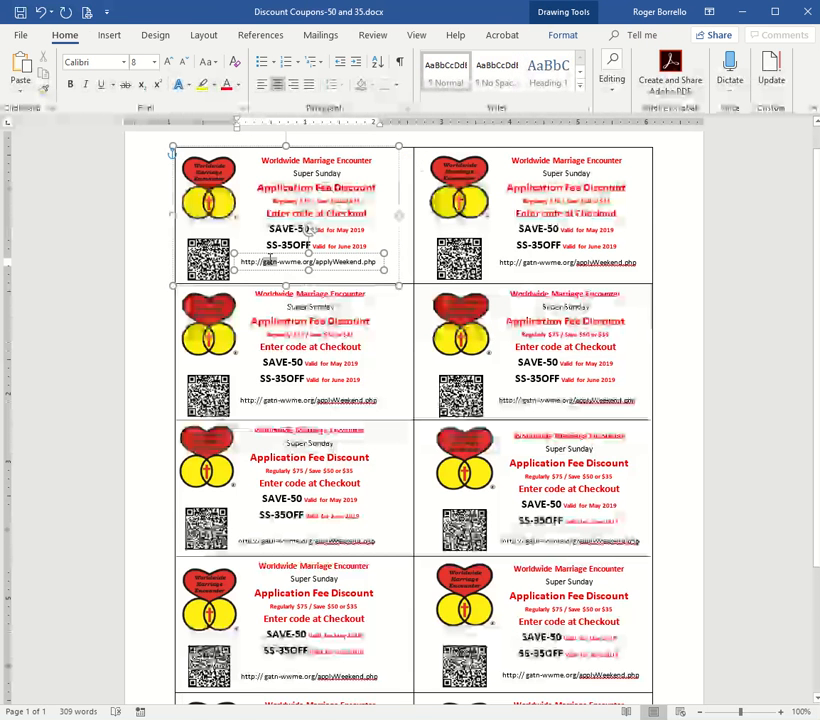
Step: Set the document's custom Encounter property to "lams" in the advanced properties and return to the coupon sheet
{"action": "left_click", "coordinate": [17, 34]}
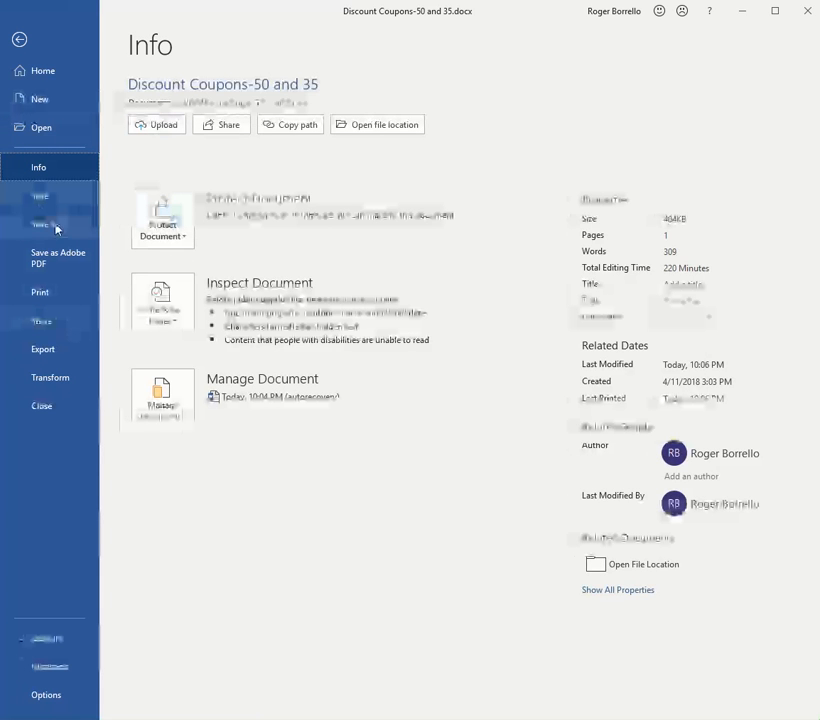
{"action": "left_click", "coordinate": [587, 201]}
{"action": "left_click", "coordinate": [616, 240]}
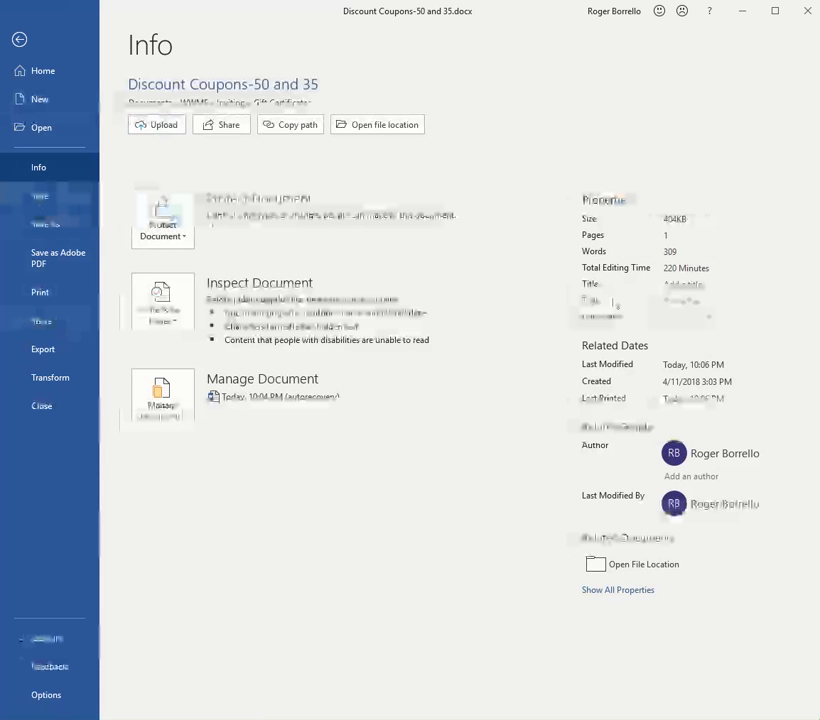
{"action": "left_click", "coordinate": [410, 381]}
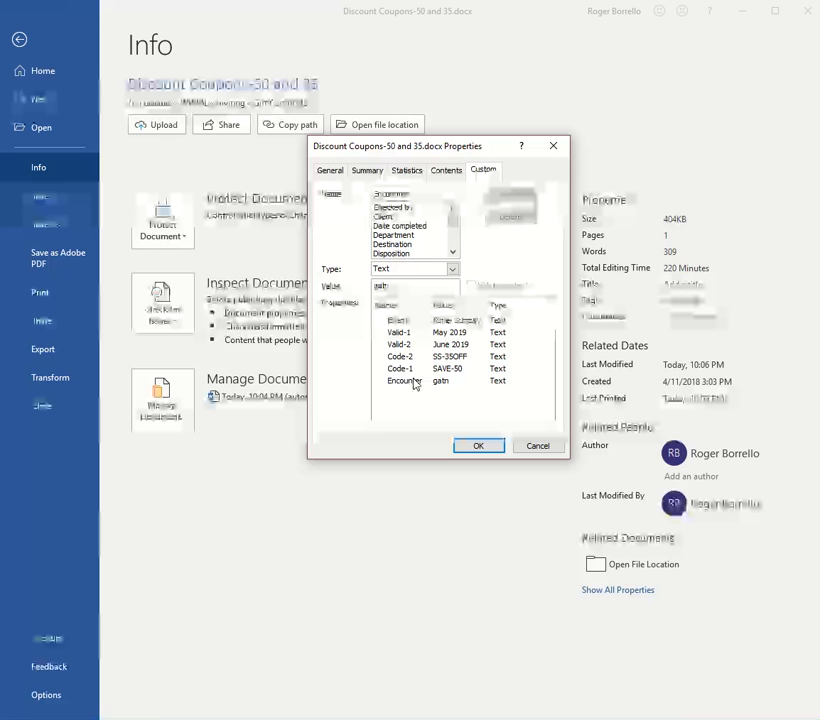
{"action": "double_click", "coordinate": [399, 290]}
{"action": "key", "text": "BackSpace"}
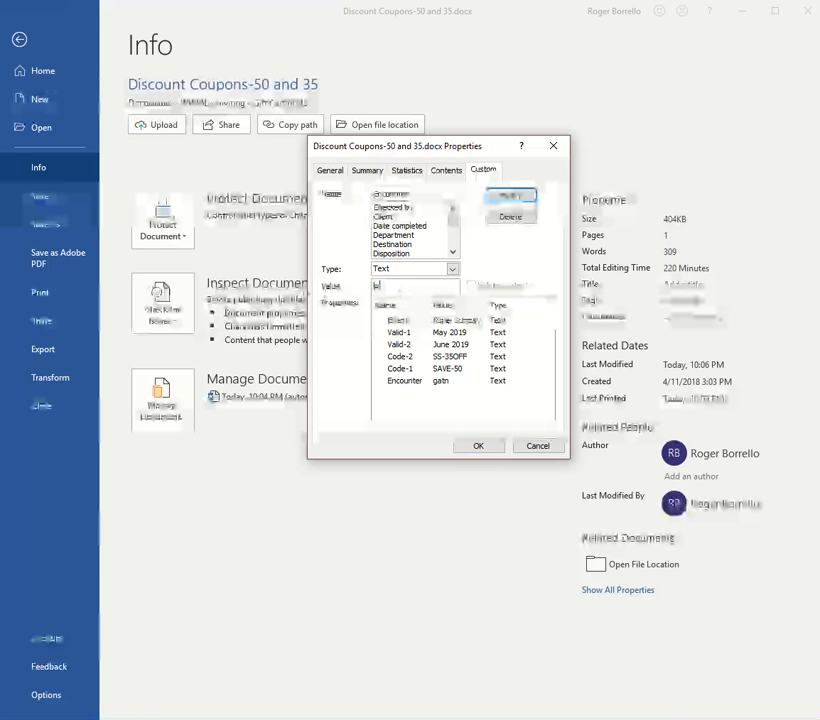
{"action": "left_click", "coordinate": [512, 196]}
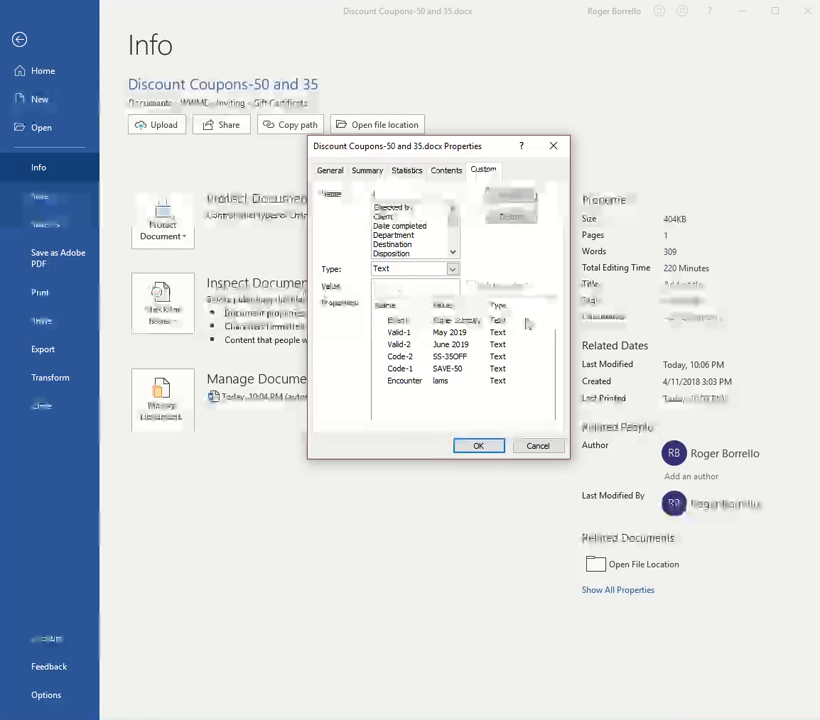
{"action": "left_click", "coordinate": [471, 449]}
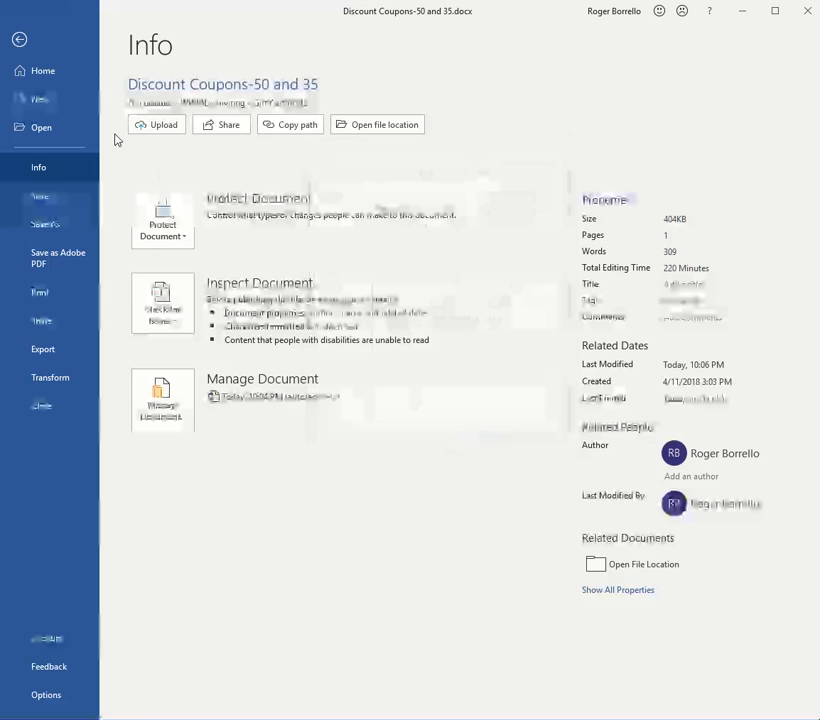
{"action": "left_click", "coordinate": [24, 38]}
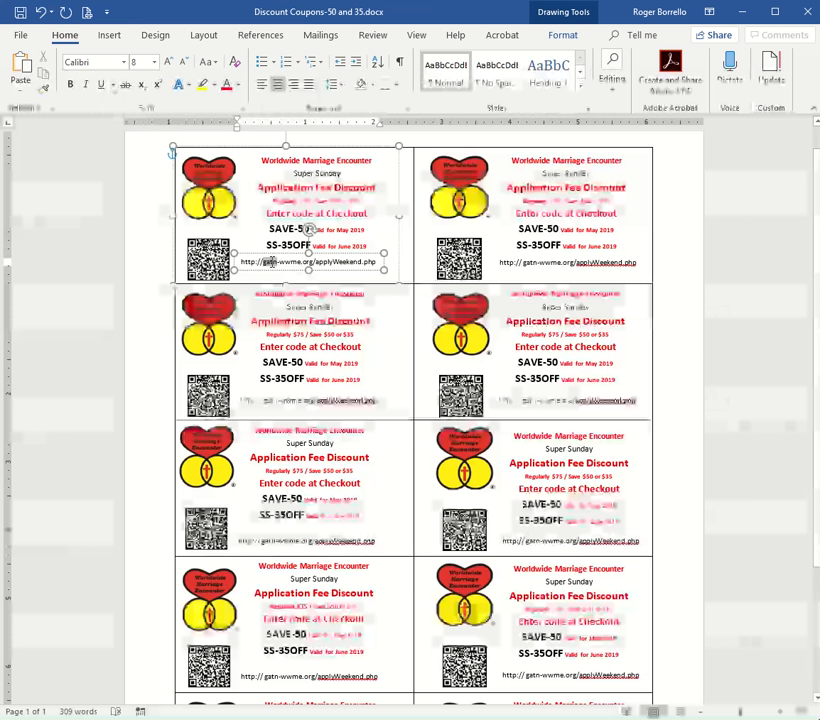
Step: Update the Encounter fields to "lams" within the web addresses of both coupons in the first row
{"action": "right_click", "coordinate": [272, 262]}
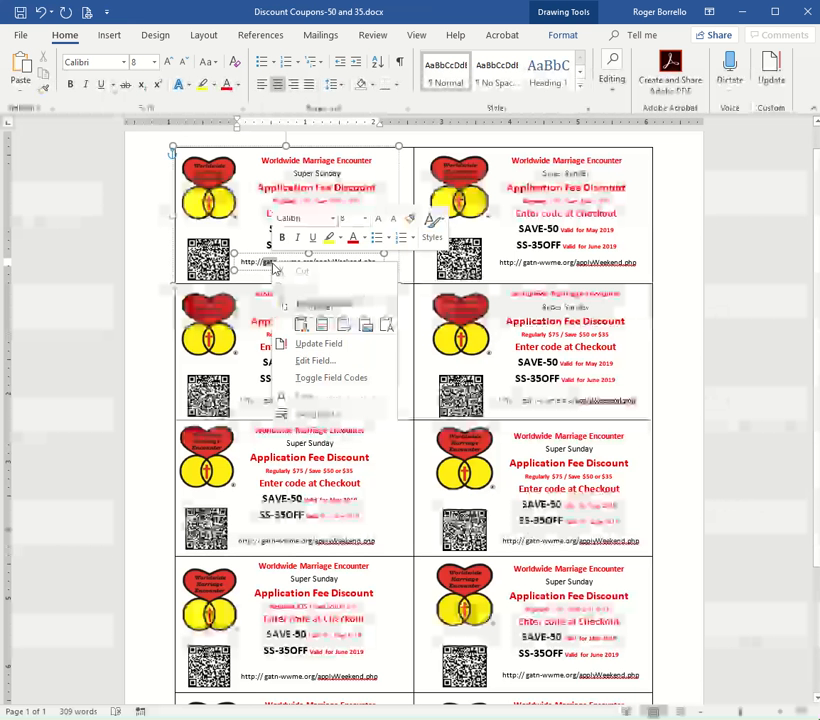
{"action": "left_click", "coordinate": [330, 343]}
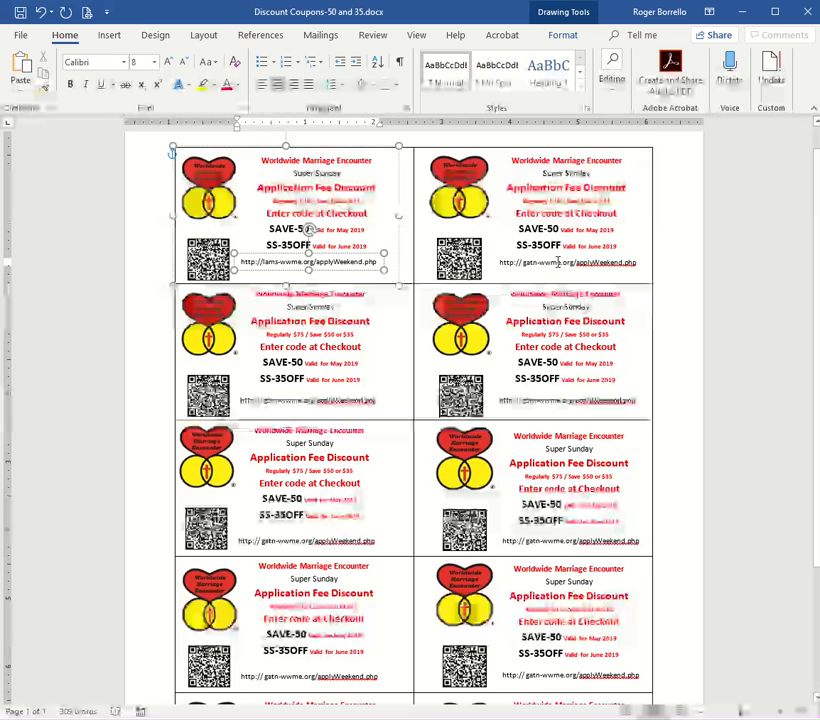
{"action": "left_click", "coordinate": [530, 262]}
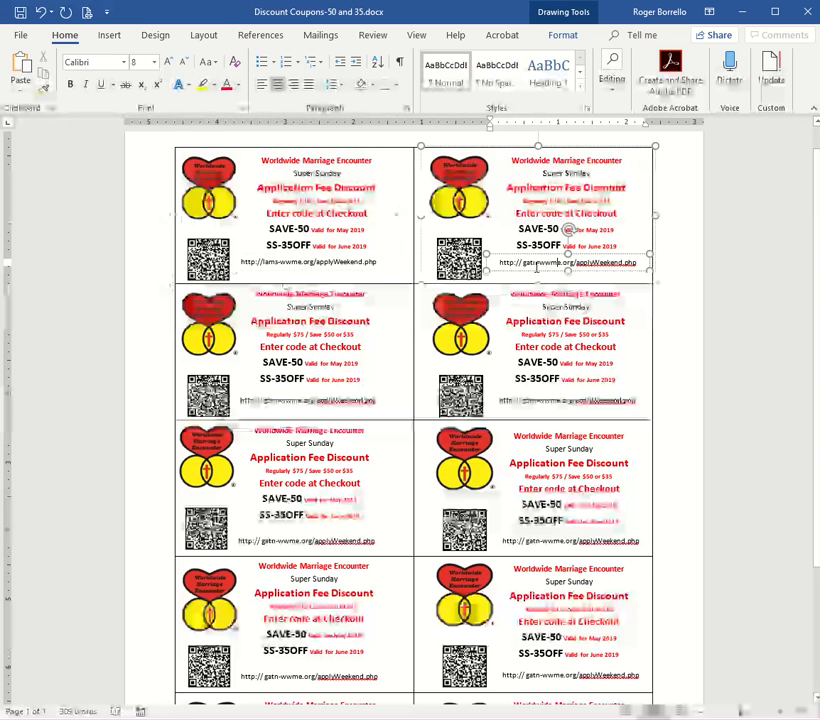
{"action": "right_click", "coordinate": [530, 262]}
{"action": "left_click", "coordinate": [585, 347]}
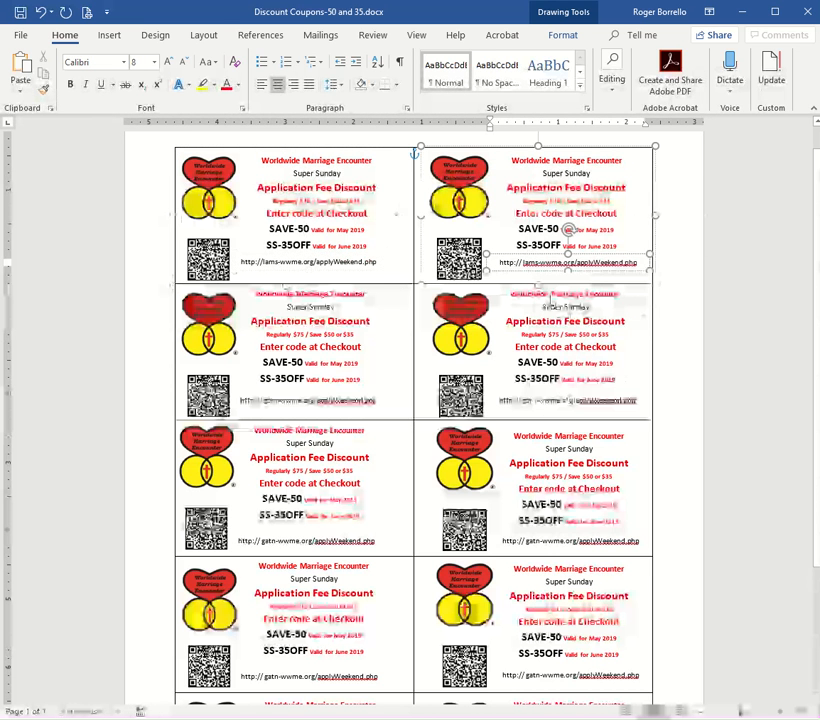
Step: Examine the web address and the QR code picture of the first coupon
{"action": "left_click", "coordinate": [312, 262]}
{"action": "left_click", "coordinate": [200, 250]}
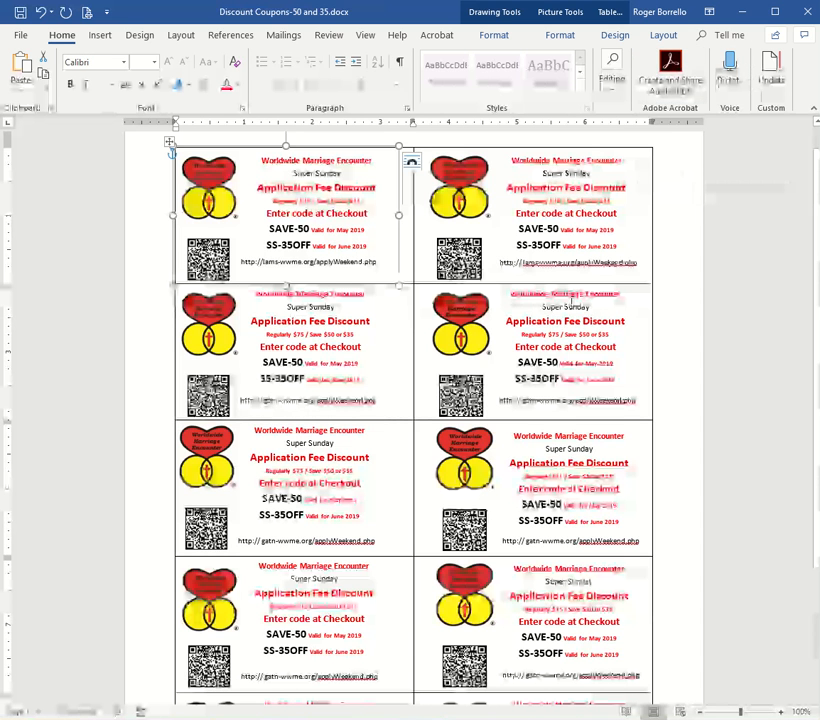
{"action": "key", "text": "super"}
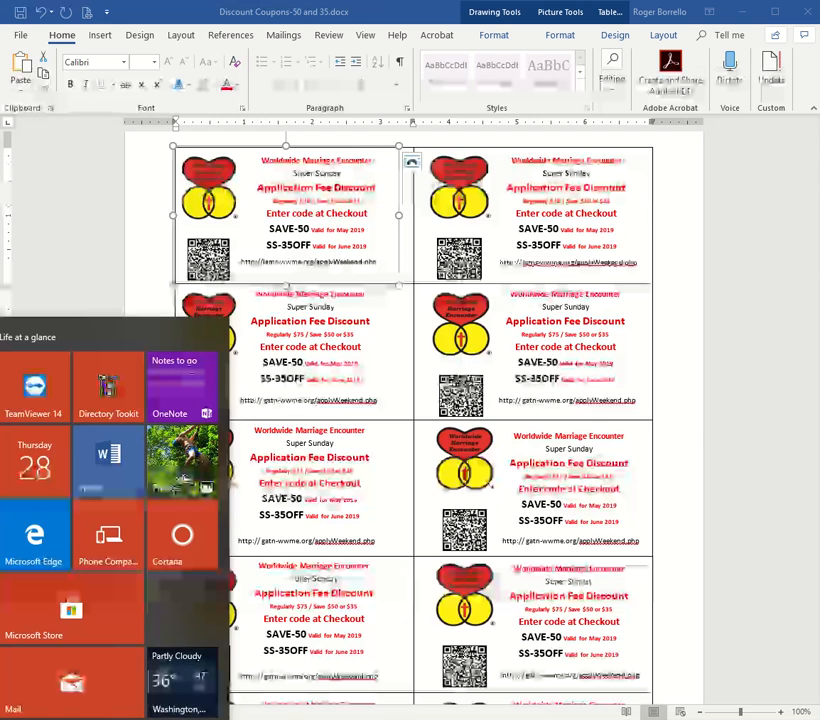
{"action": "left_click", "coordinate": [187, 717]}
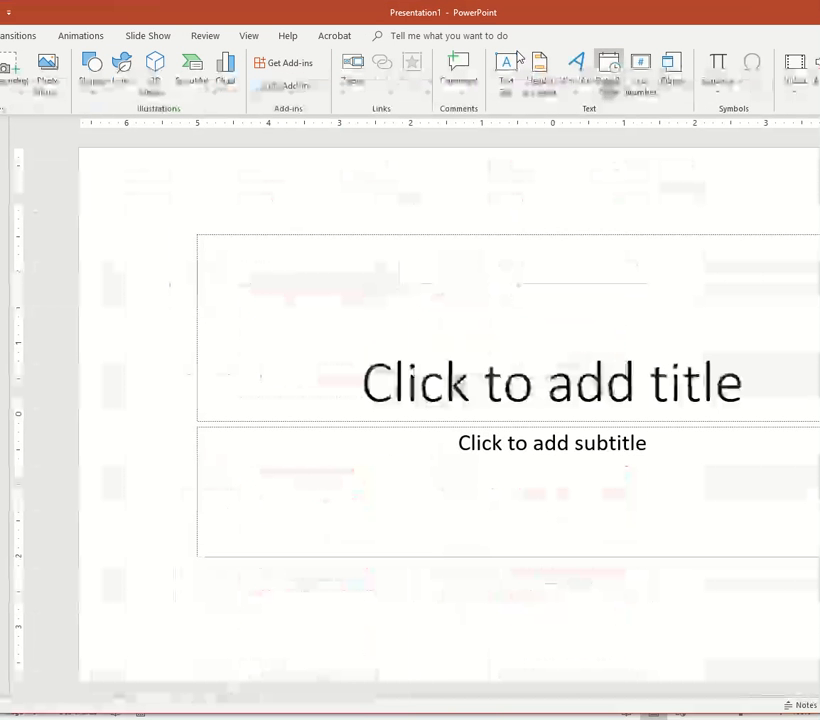